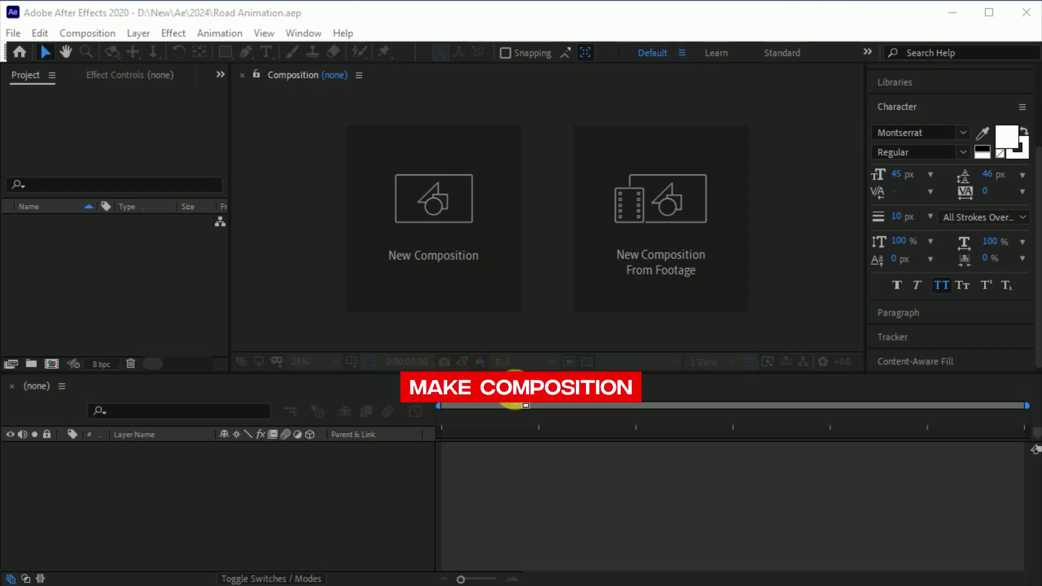
Step: Create a new composition named Main
{"action": "left_click", "coordinate": [447, 245]}
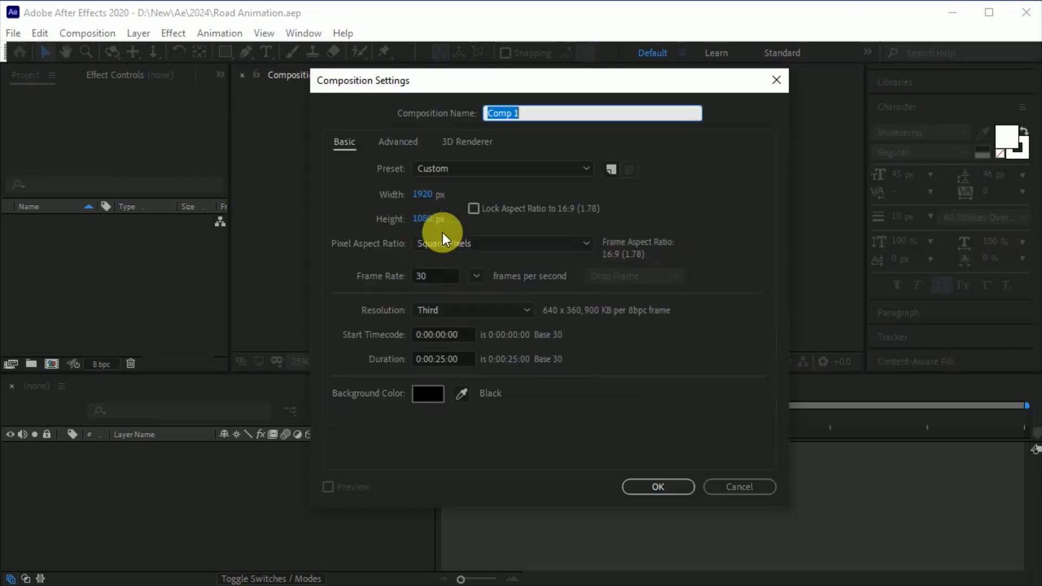
{"action": "type", "text": "Main"}
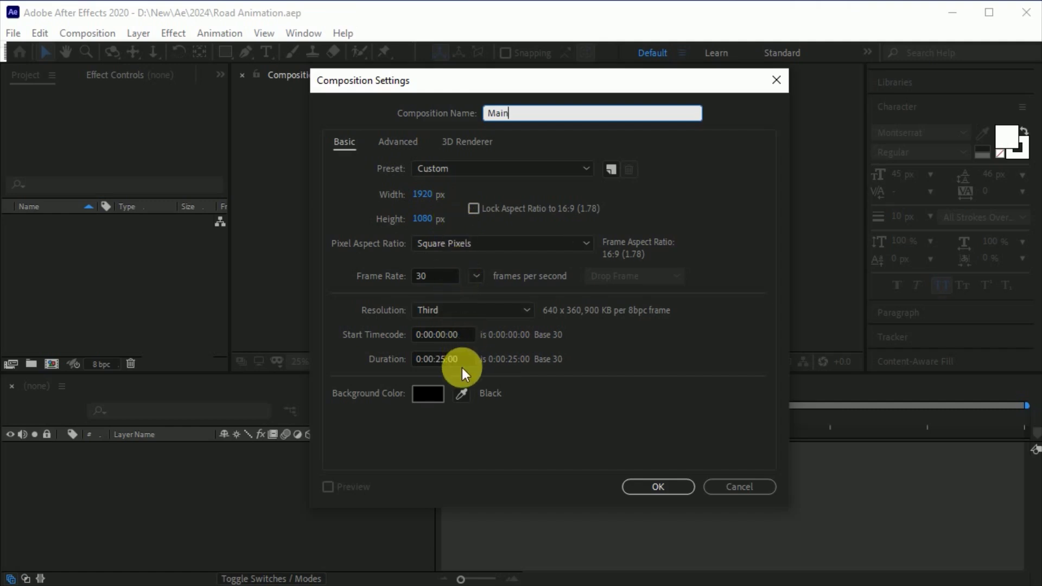
{"action": "left_click", "coordinate": [666, 487]}
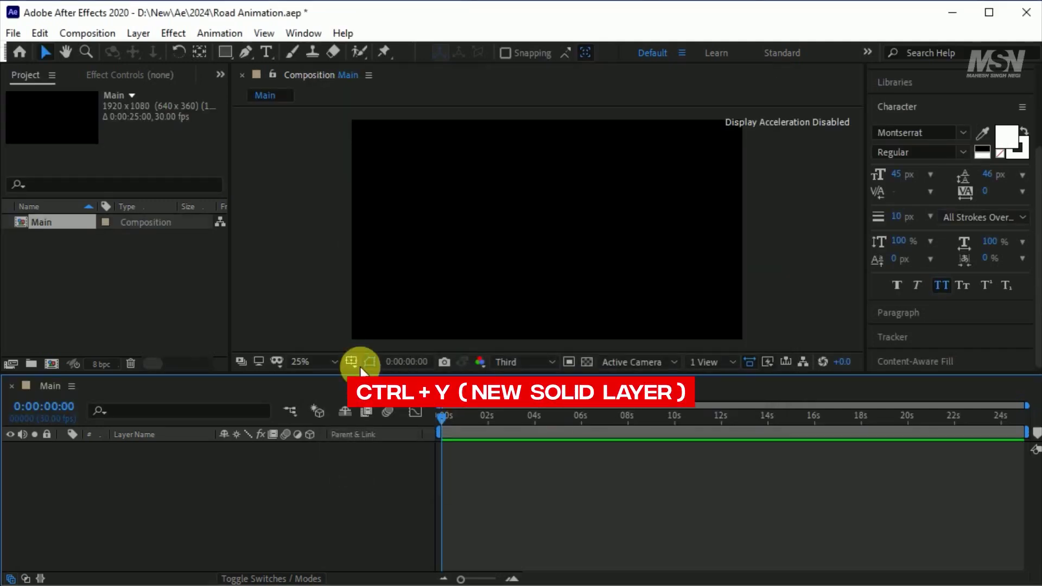
Step: Add a black solid layer named Bg to Main
{"action": "key", "text": "ctrl+y"}
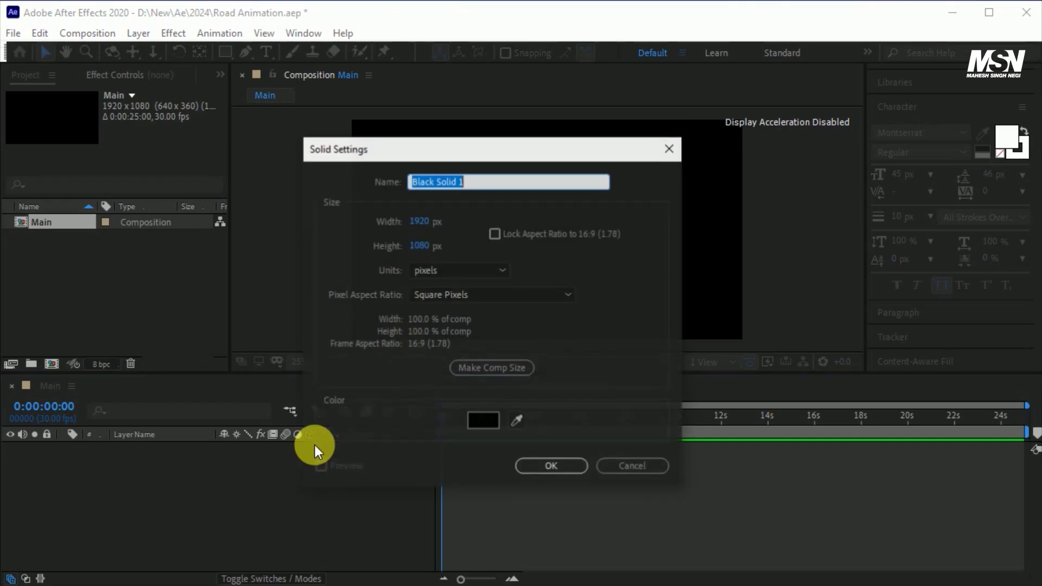
{"action": "type", "text": "Bg"}
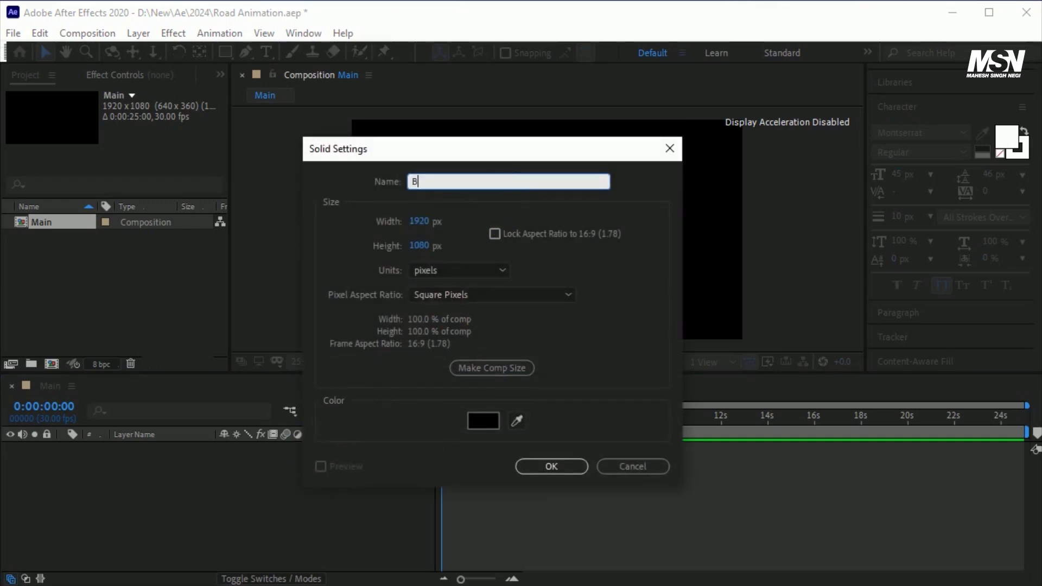
{"action": "left_click", "coordinate": [457, 222]}
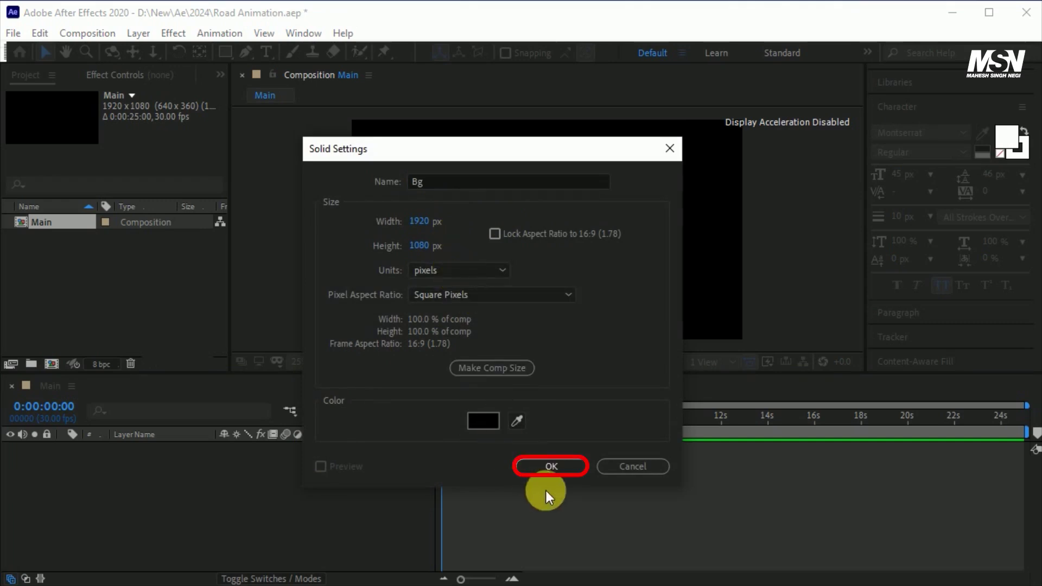
{"action": "left_click", "coordinate": [551, 466]}
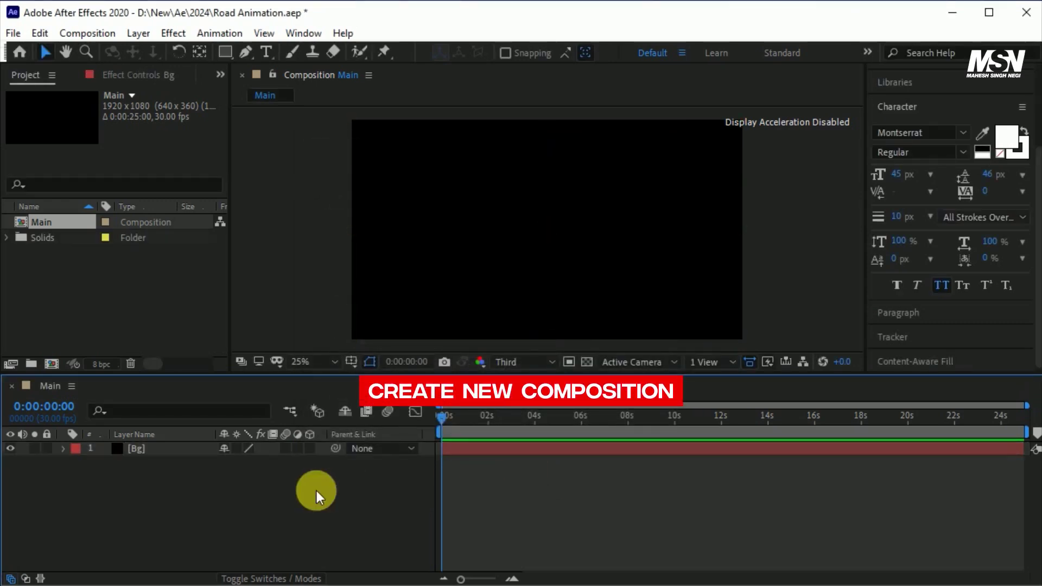
Step: Create a 1000×2000 composition named Road
{"action": "left_click", "coordinate": [52, 363]}
{"action": "type", "text": "Road"}
{"action": "left_click", "coordinate": [423, 194]}
{"action": "type", "text": "1"}
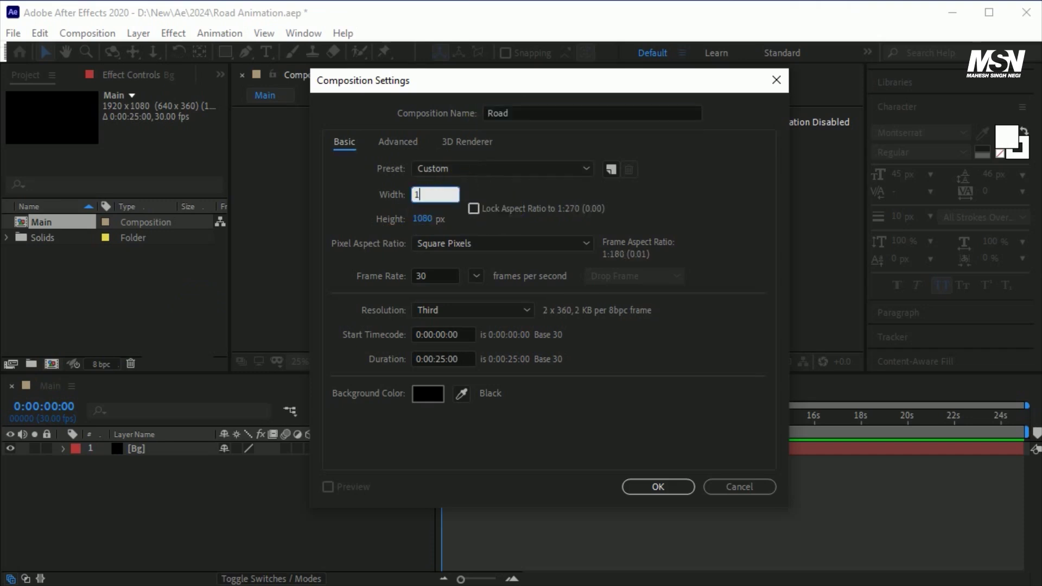
{"action": "type", "text": "2000"}
{"action": "left_click", "coordinate": [458, 260]}
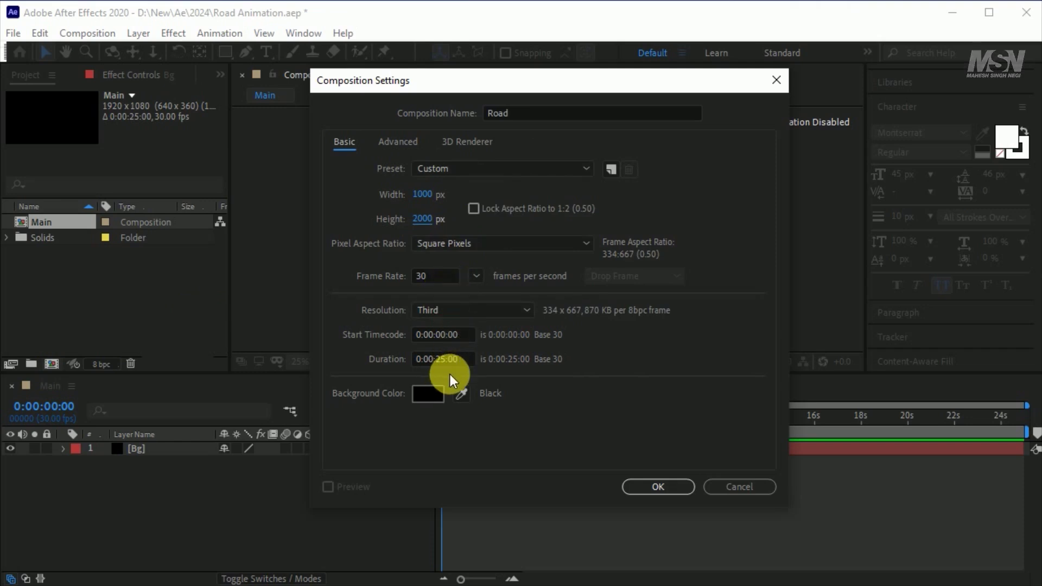
{"action": "left_click", "coordinate": [664, 489]}
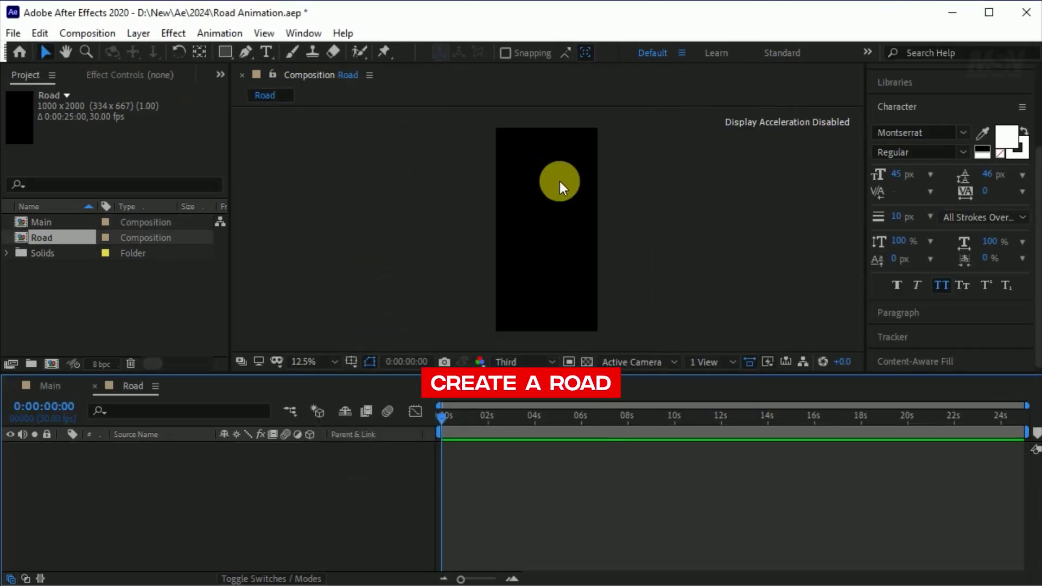
Step: Pen-draw a vertical line down the road with no fill and a 380 px stroke
{"action": "left_click", "coordinate": [246, 53]}
{"action": "left_click", "coordinate": [546, 113]}
{"action": "left_click", "coordinate": [545, 349]}
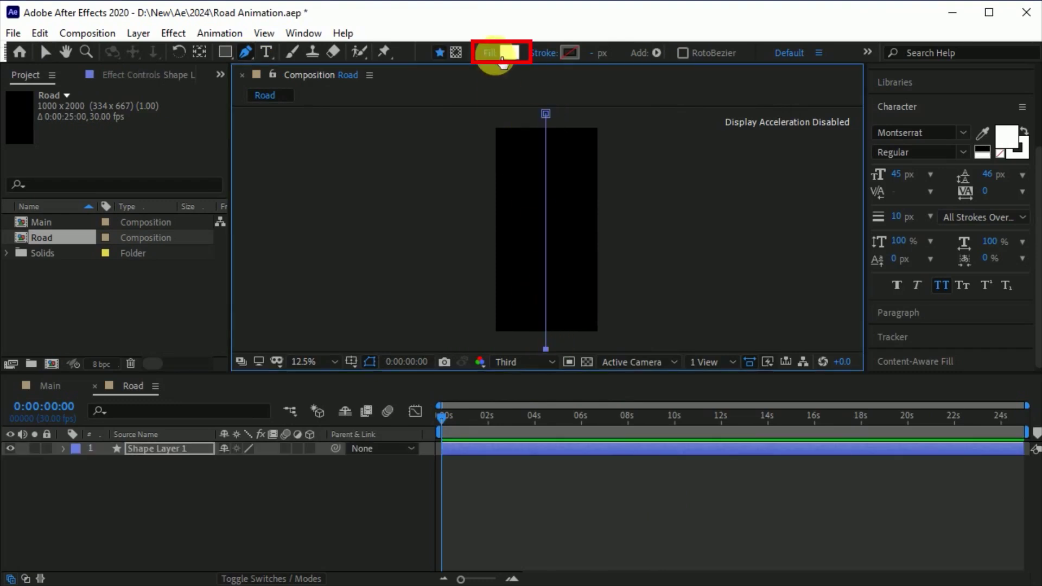
{"action": "left_click", "coordinate": [502, 54]}
{"action": "left_click", "coordinate": [439, 354]}
{"action": "left_click", "coordinate": [485, 454]}
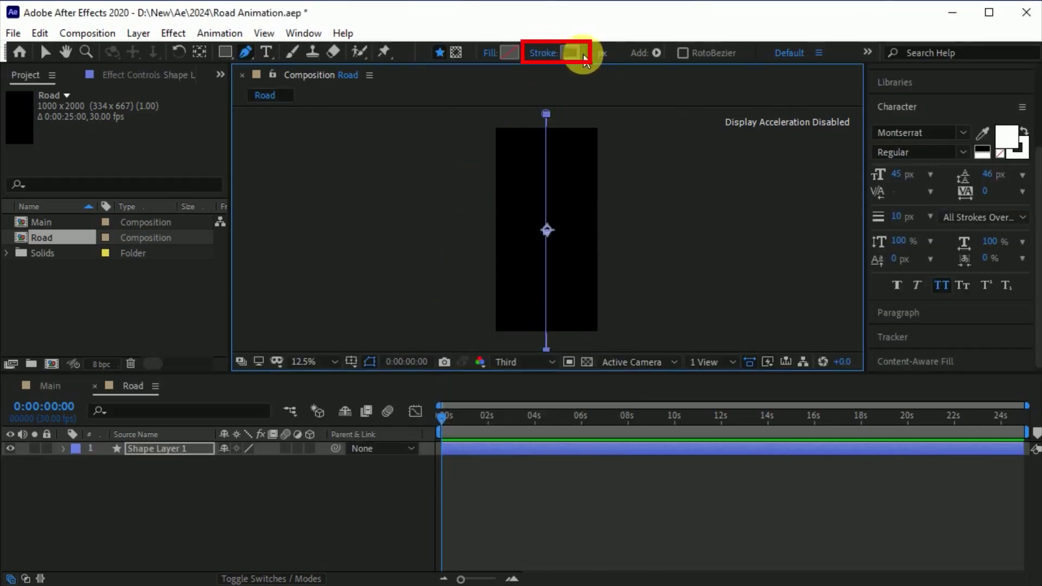
{"action": "left_click", "coordinate": [604, 57]}
{"action": "type", "text": "380"}
{"action": "key", "text": "Return"}
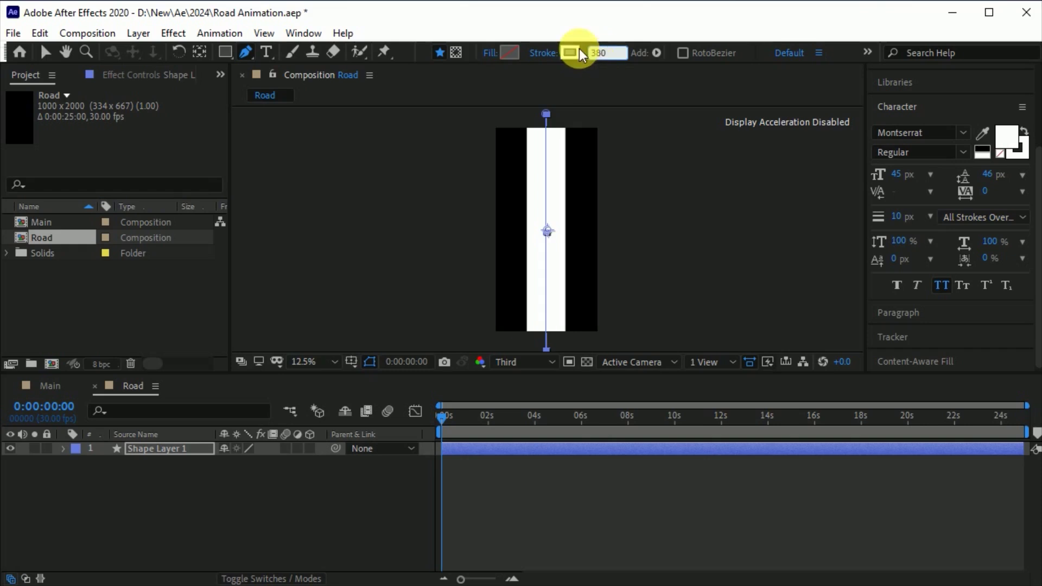
Step: Rename the shape layer to Road
{"action": "left_click", "coordinate": [187, 464]}
{"action": "key", "text": "v"}
{"action": "left_click", "coordinate": [173, 450]}
{"action": "key", "text": "Return"}
{"action": "type", "text": "Road1"}
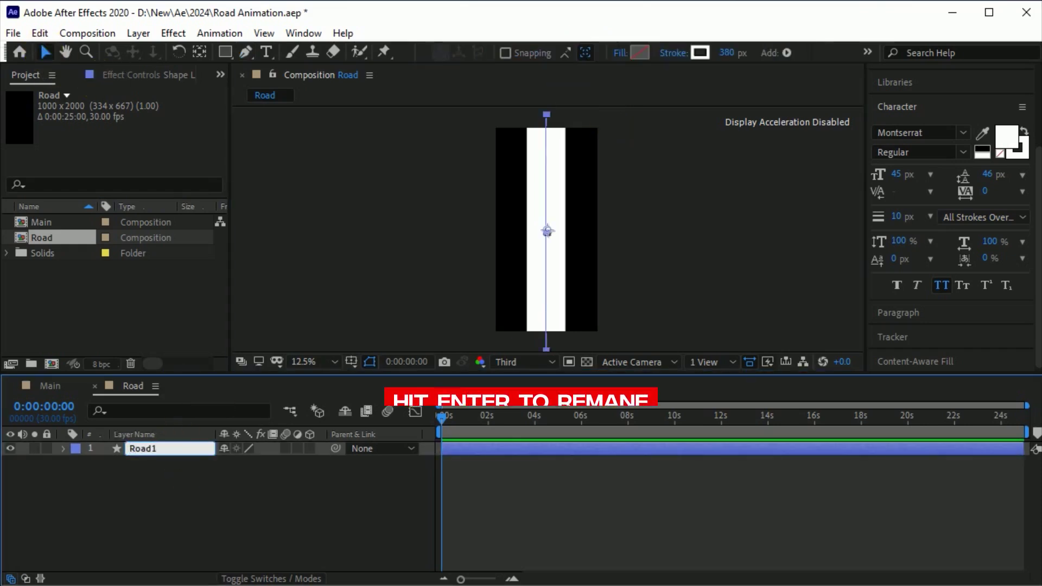
{"action": "key", "text": "Return"}
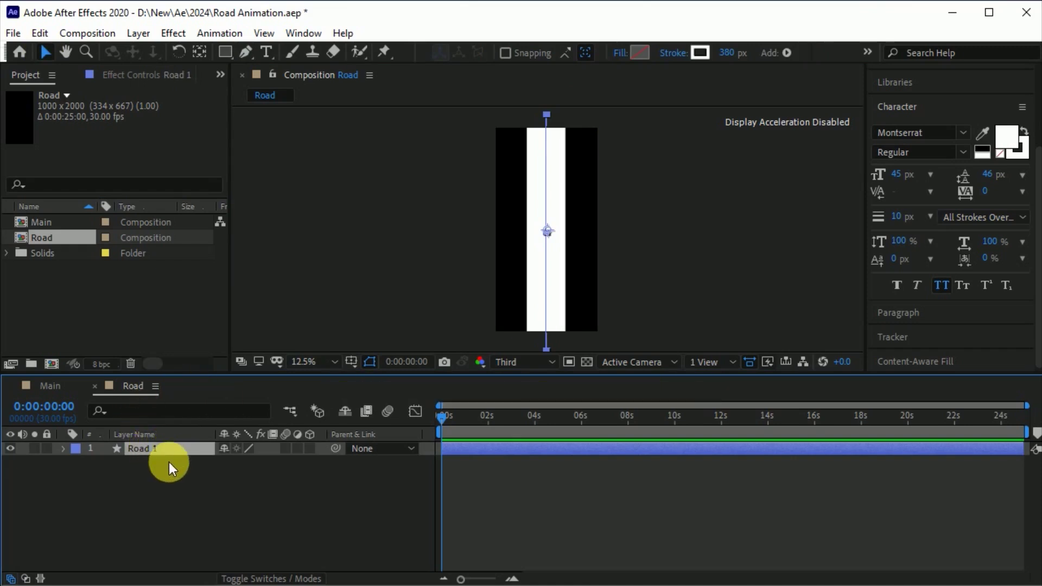
Step: Duplicate the Road layer and give the copy a 360 px black stroke
{"action": "key", "text": "ctrl+d"}
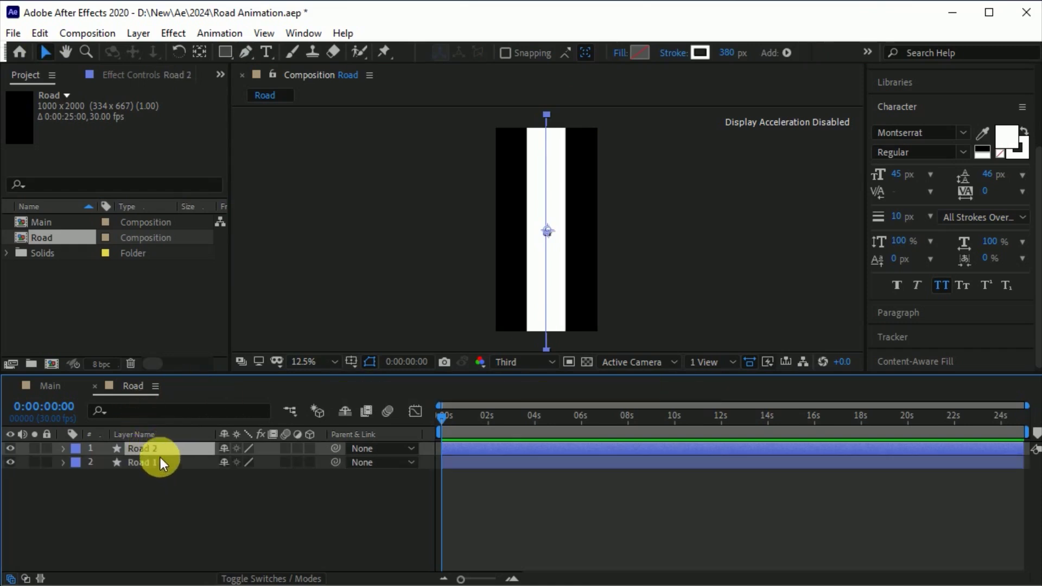
{"action": "left_click", "coordinate": [733, 59]}
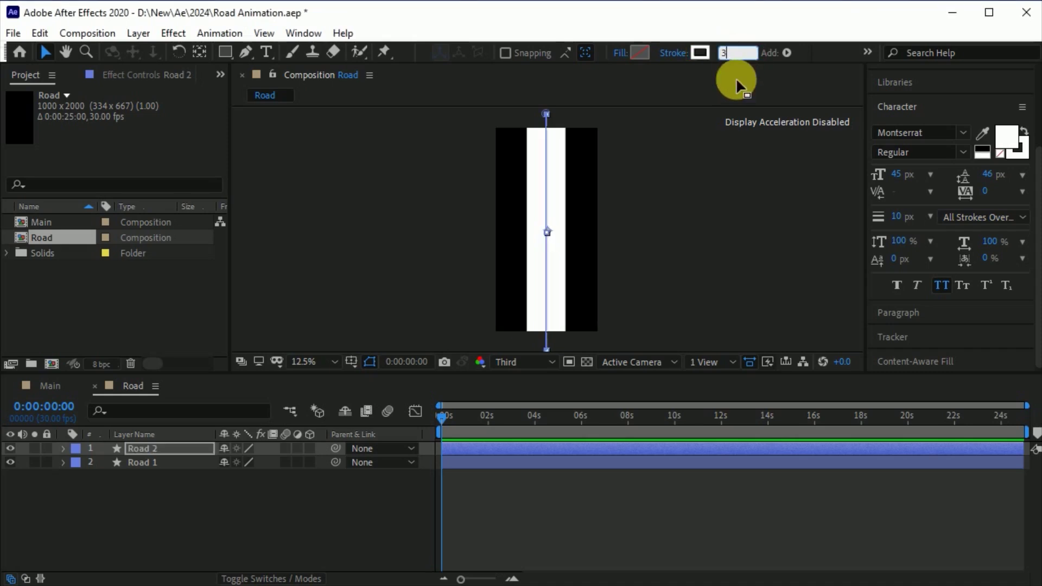
{"action": "type", "text": "360"}
{"action": "left_click", "coordinate": [700, 53]}
{"action": "left_click", "coordinate": [819, 220]}
{"action": "left_click", "coordinate": [190, 497]}
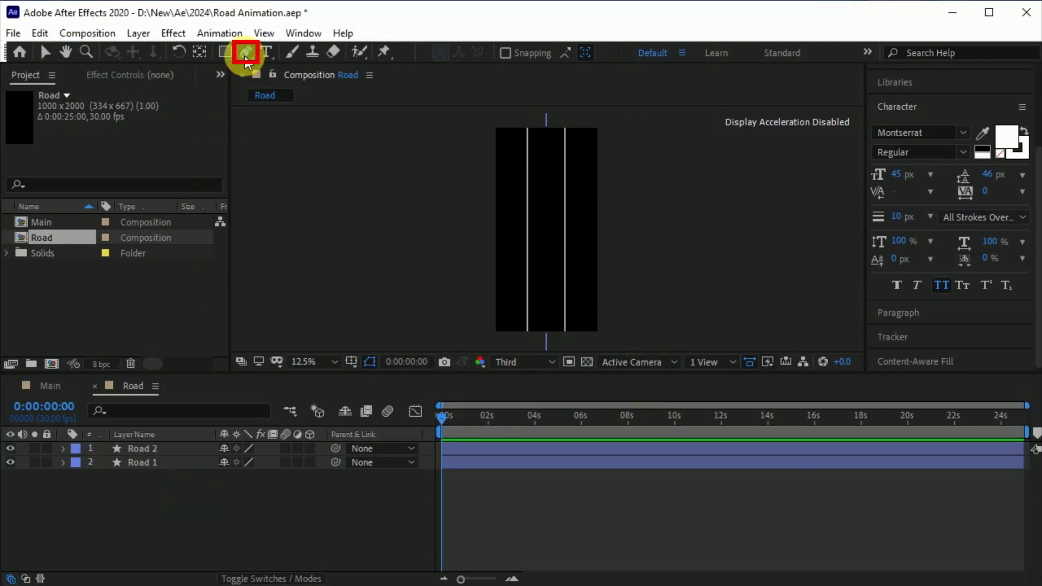
Step: Draw a white 20 px vertical centre line and name the layer Road Line
{"action": "left_click", "coordinate": [245, 52]}
{"action": "left_click", "coordinate": [546, 115]}
{"action": "left_click", "coordinate": [546, 346]}
{"action": "left_click", "coordinate": [569, 55]}
{"action": "left_click_drag", "start_coordinate": [545, 268], "coordinate": [415, 153]}
{"action": "left_click", "coordinate": [791, 221]}
{"action": "left_click", "coordinate": [594, 55]}
{"action": "type", "text": "20"}
{"action": "key", "text": "Return"}
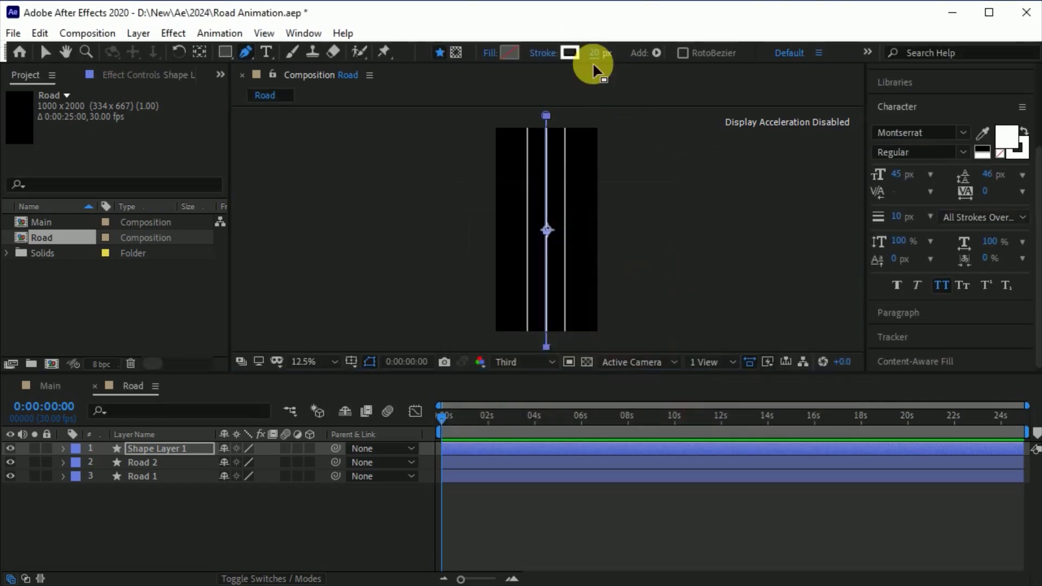
{"action": "key", "text": "Return"}
{"action": "type", "text": "Road Line"}
{"action": "key", "text": "Return"}
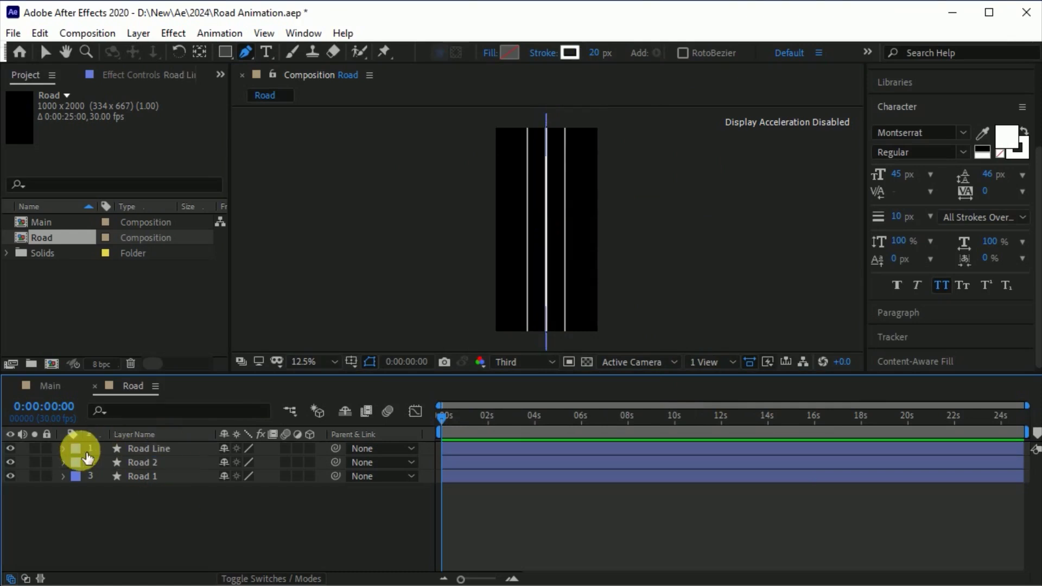
Step: Add dashes to Road Line's Stroke 1 with a Dash length of 150
{"action": "left_click", "coordinate": [63, 450]}
{"action": "left_click", "coordinate": [78, 463]}
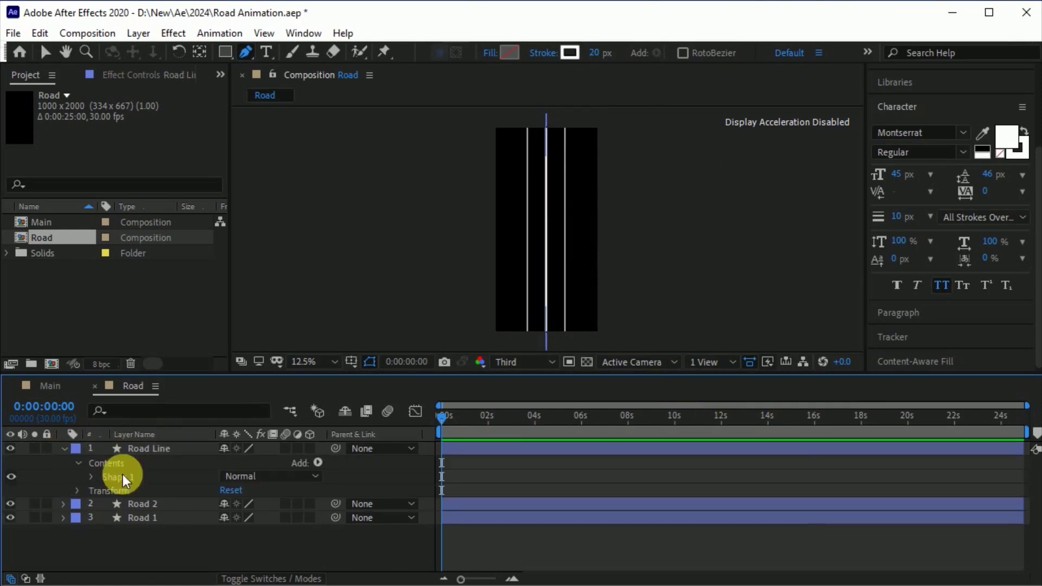
{"action": "left_click", "coordinate": [91, 478]}
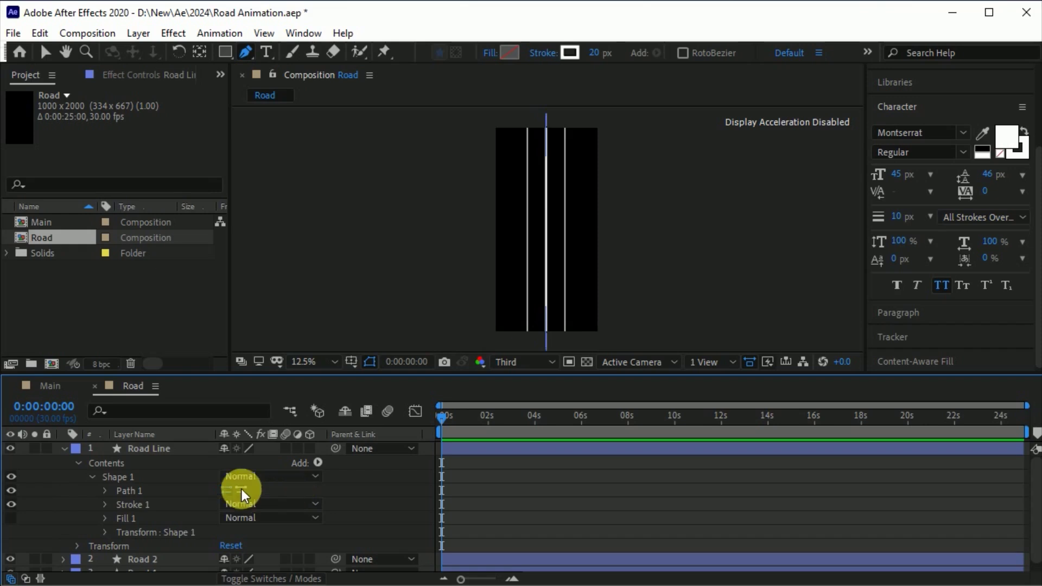
{"action": "scroll", "coordinate": [233, 491], "scroll_direction": "down", "scroll_amount": 1}
{"action": "left_click", "coordinate": [106, 496]}
{"action": "scroll", "coordinate": [285, 488], "scroll_direction": "down", "scroll_amount": 2}
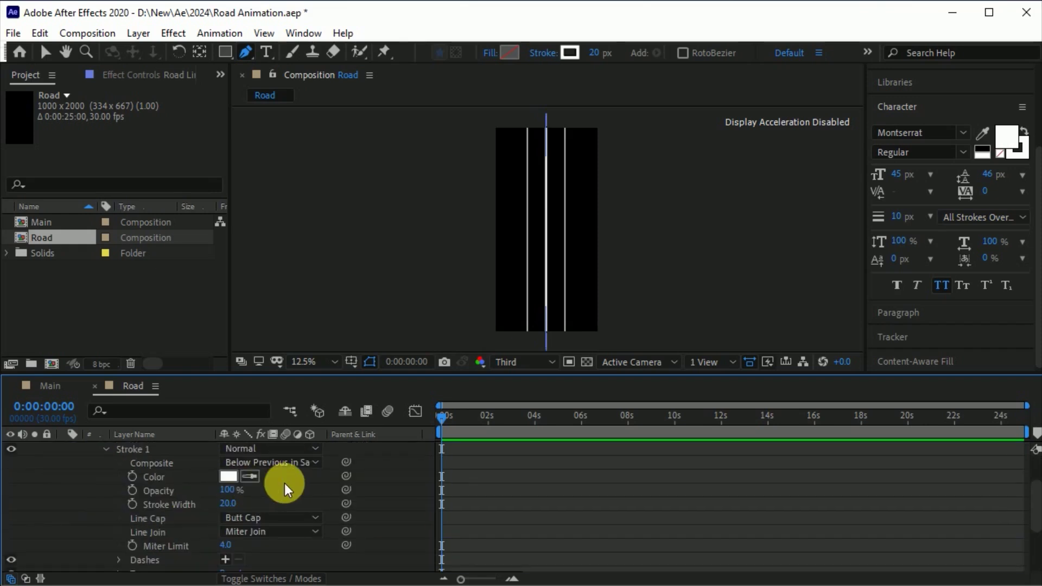
{"action": "scroll", "coordinate": [285, 484], "scroll_direction": "down", "scroll_amount": 3}
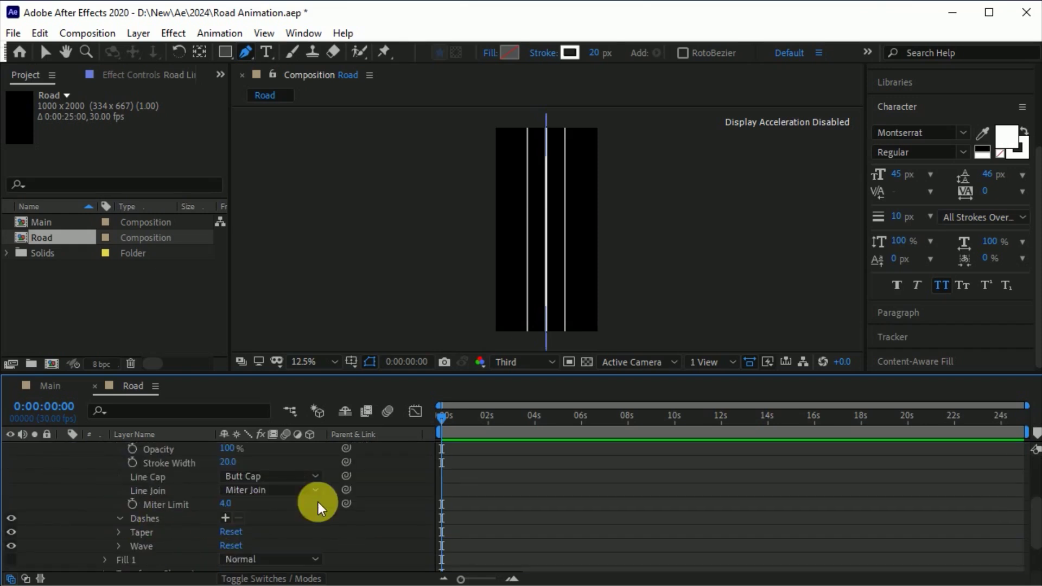
{"action": "scroll", "coordinate": [281, 501], "scroll_direction": "down", "scroll_amount": 3}
{"action": "left_click", "coordinate": [226, 477]}
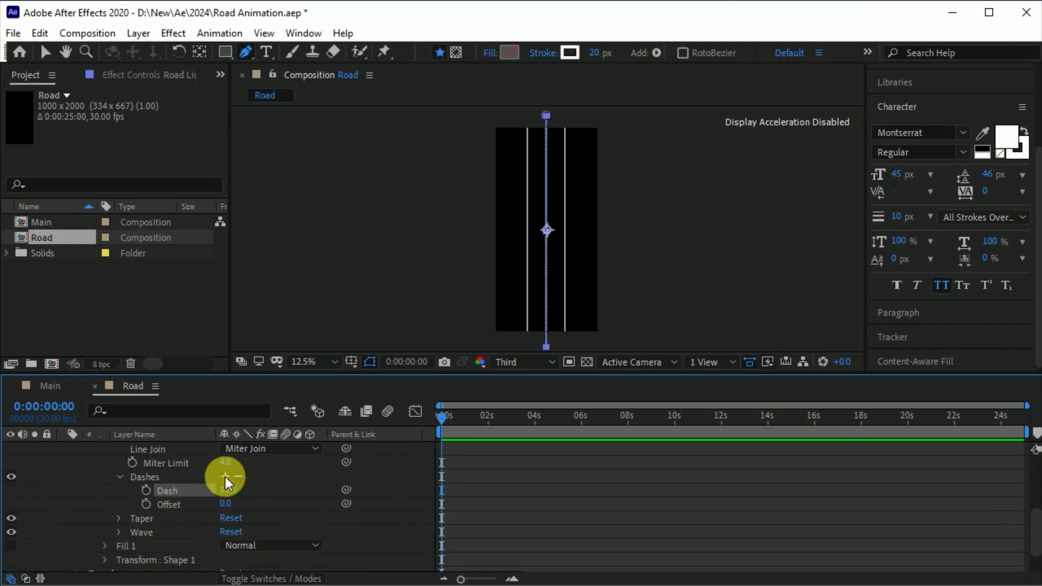
{"action": "left_click", "coordinate": [239, 495]}
{"action": "type", "text": "150"}
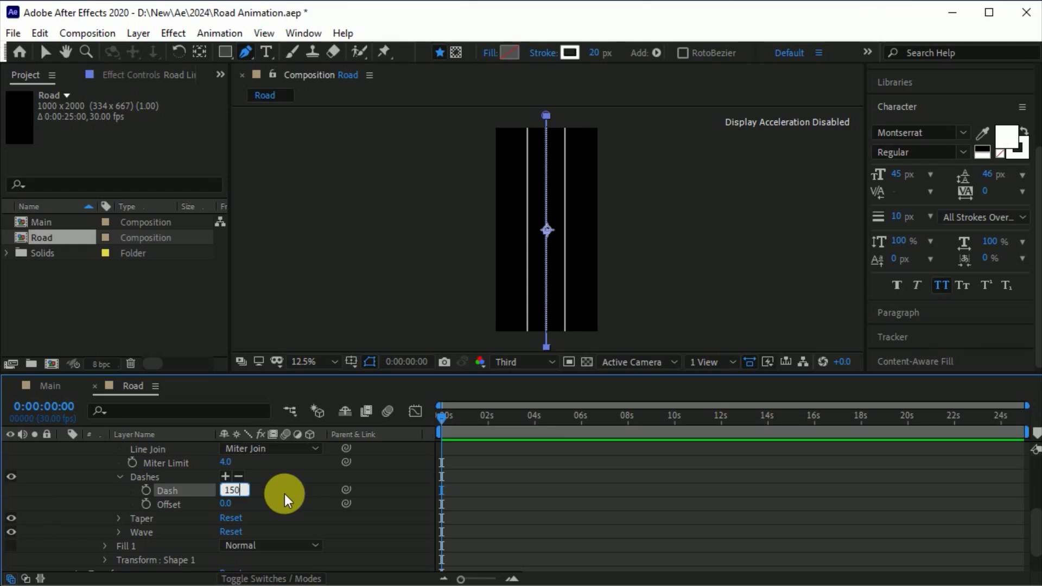
{"action": "left_click", "coordinate": [290, 495]}
{"action": "key", "text": "v"}
{"action": "scroll", "coordinate": [168, 494], "scroll_direction": "up", "scroll_amount": 5}
{"action": "key", "text": "u"}
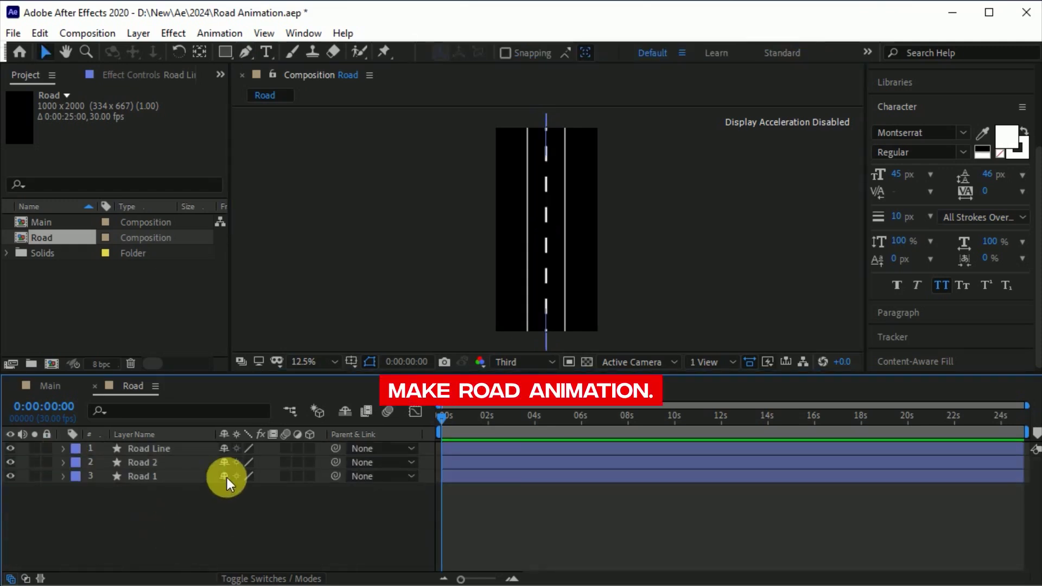
Step: Place the Road composition into Main and move it up to position 960,92
{"action": "left_click", "coordinate": [52, 386]}
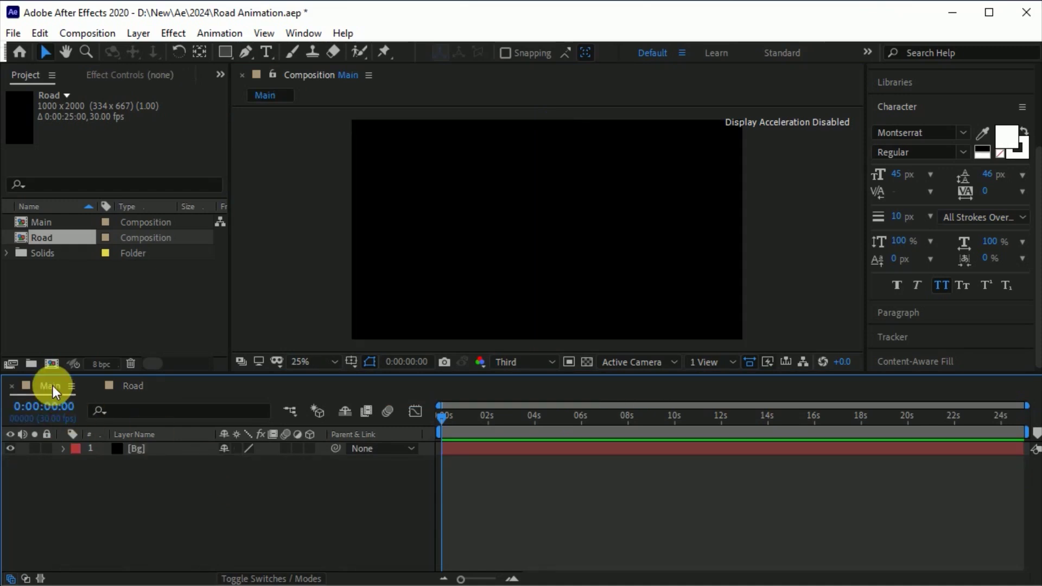
{"action": "left_click_drag", "start_coordinate": [43, 238], "coordinate": [180, 442]}
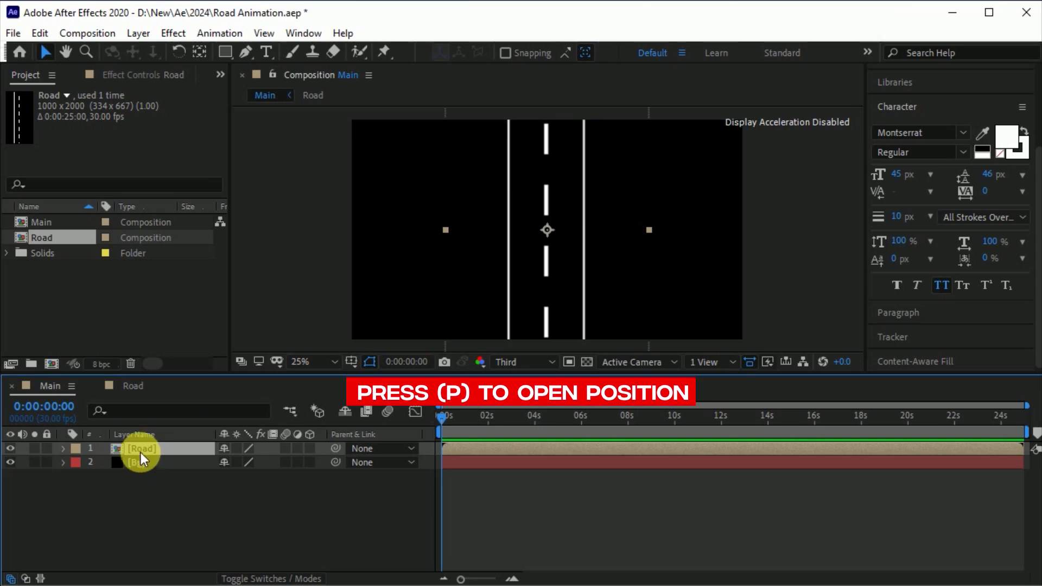
{"action": "key", "text": "p"}
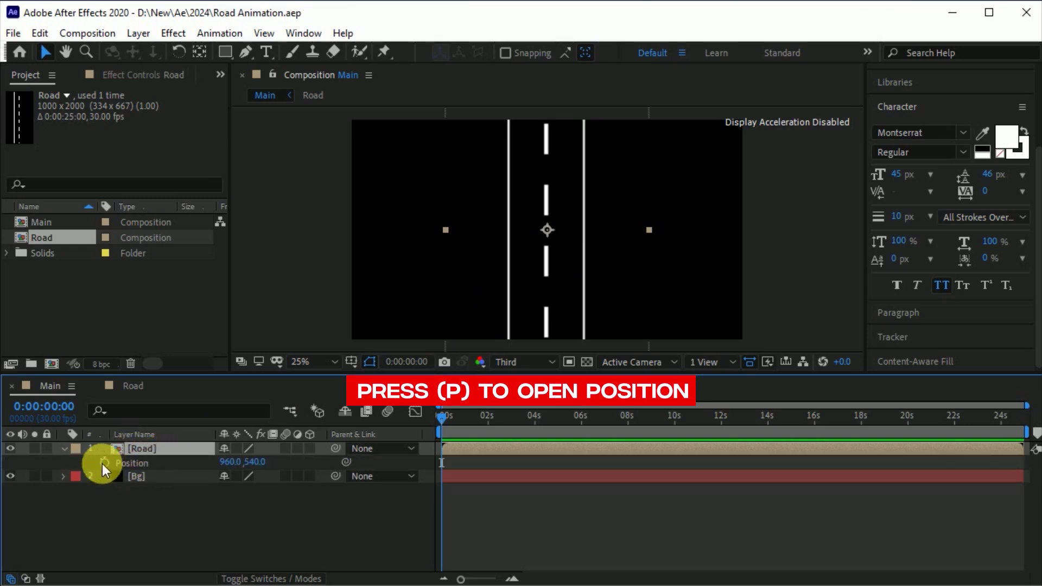
{"action": "scroll", "coordinate": [547, 227], "scroll_direction": "down", "scroll_amount": 1}
{"action": "left_click", "coordinate": [528, 264]}
{"action": "left_click_drag", "start_coordinate": [528, 262], "coordinate": [532, 217]}
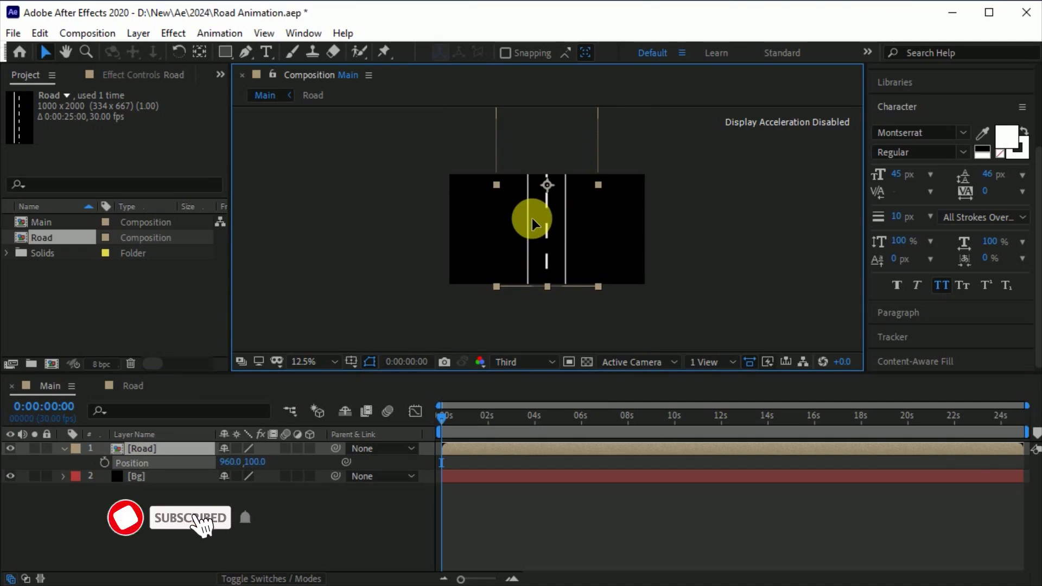
Step: Keyframe Road's position from 960,92 down to 960,980 at 0:00:03:28, plus a keyframe near 0:00:05:26
{"action": "left_click", "coordinate": [105, 463]}
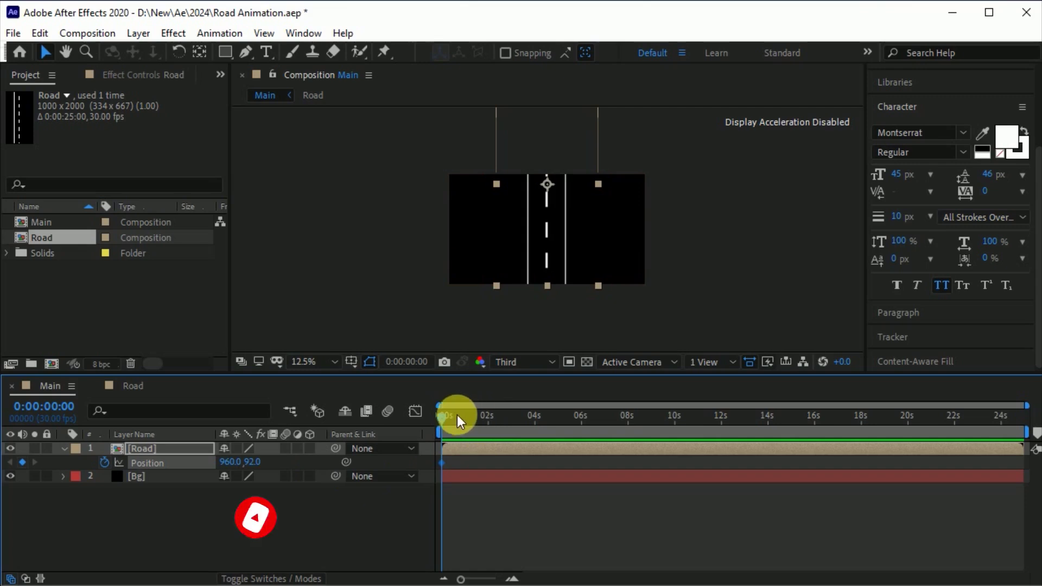
{"action": "left_click_drag", "start_coordinate": [443, 416], "coordinate": [536, 428]}
{"action": "left_click_drag", "start_coordinate": [564, 206], "coordinate": [565, 294]}
{"action": "left_click_drag", "start_coordinate": [535, 412], "coordinate": [579, 421]}
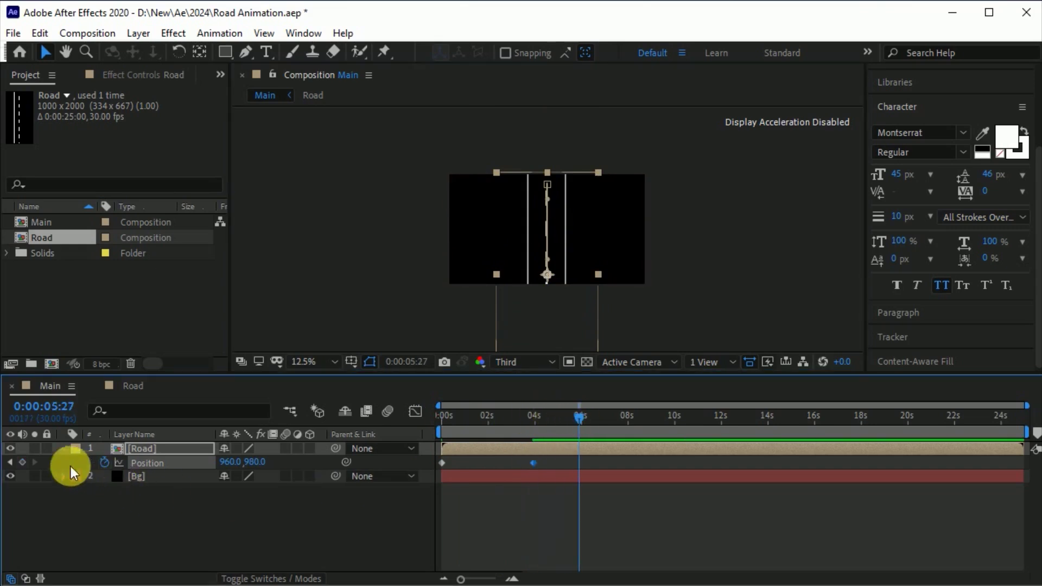
{"action": "left_click", "coordinate": [26, 459]}
Step: Easy-ease all three position keyframes, add a loopOut() expression, and preview the loop
{"action": "left_click_drag", "start_coordinate": [643, 512], "coordinate": [429, 471]}
{"action": "key", "text": "F9"}
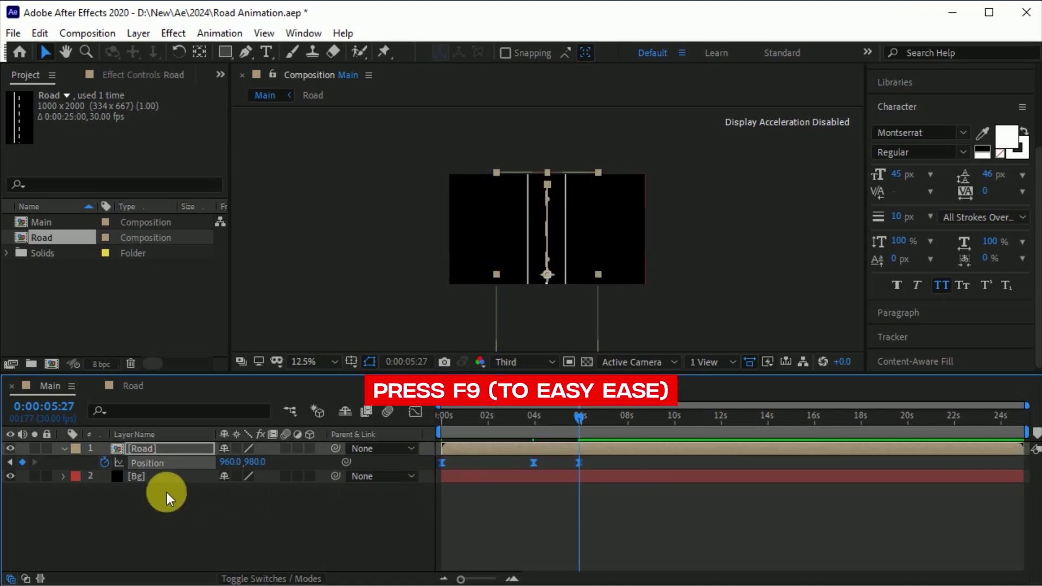
{"action": "left_click", "coordinate": [104, 463], "text": "alt"}
{"action": "type", "text": "loopOut"}
{"action": "key", "text": "Return"}
{"action": "left_click_drag", "start_coordinate": [577, 421], "coordinate": [450, 438]}
{"action": "key", "text": "space"}
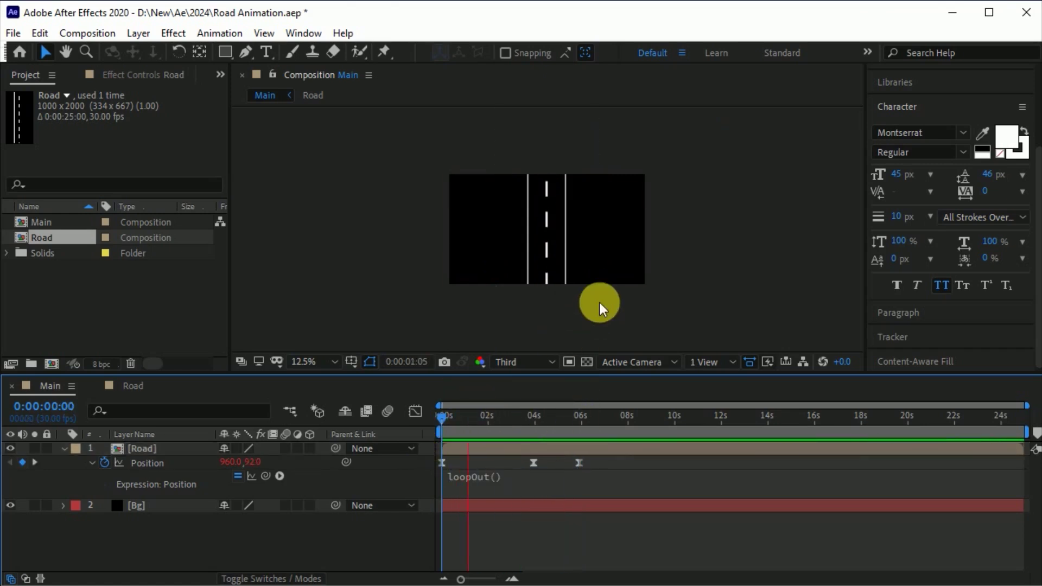
{"action": "key", "text": "space"}
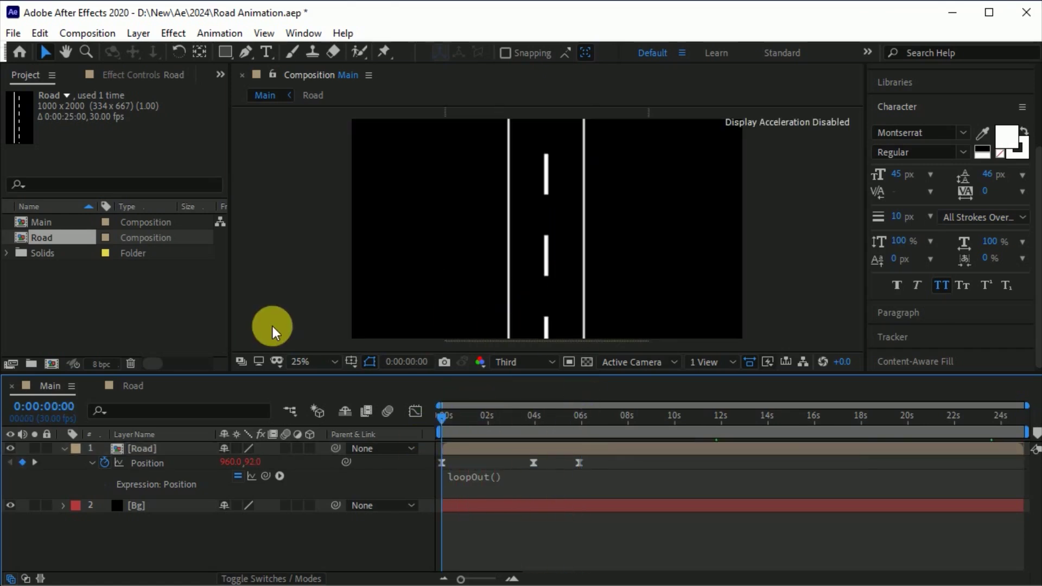
{"action": "key", "text": "ctrl+y"}
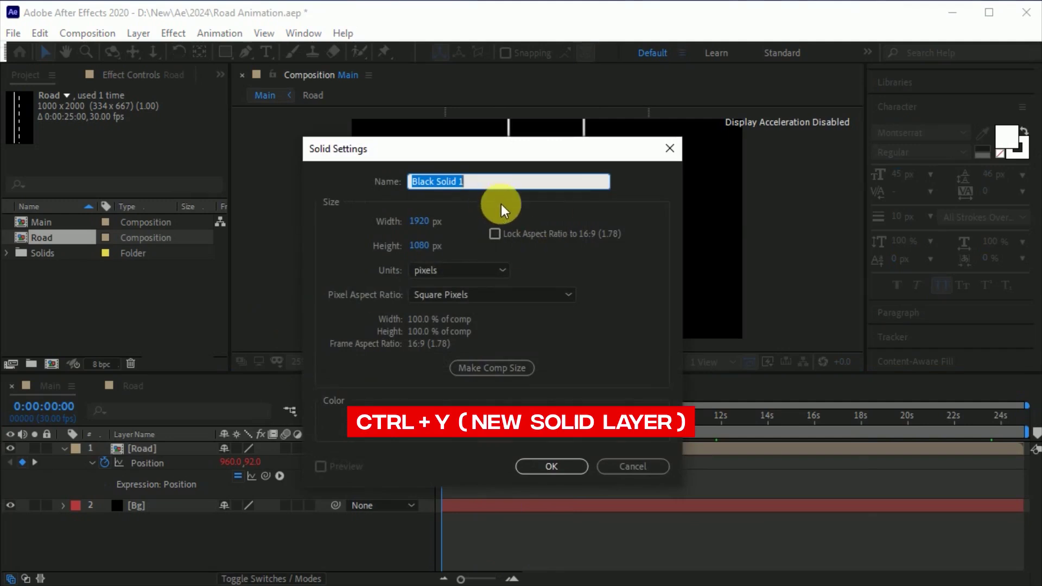
Step: Add a Feather solid with a wide rectangle mask, inverted and feathered 200 px
{"action": "type", "text": "Feather"}
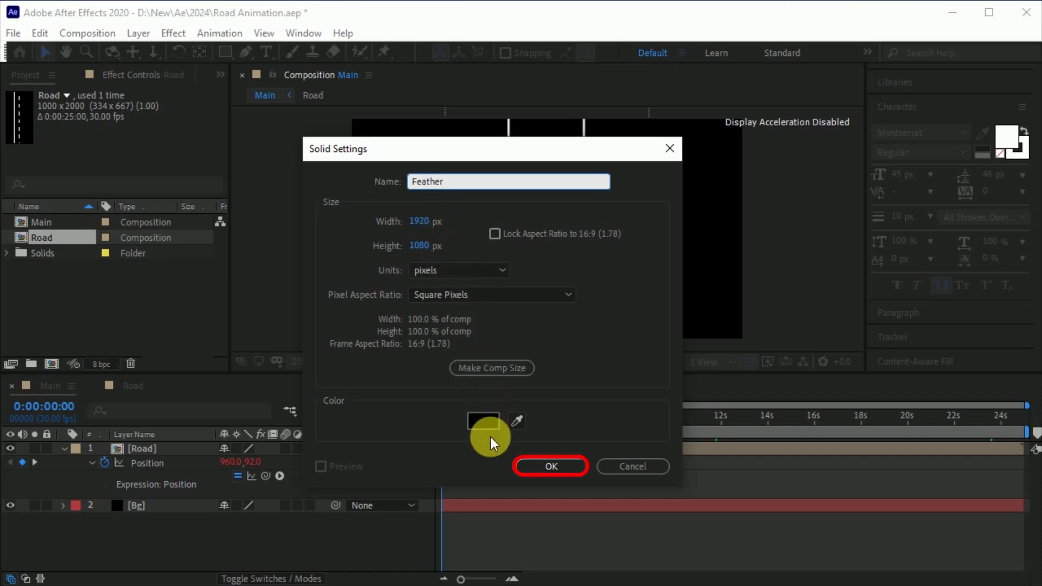
{"action": "left_click", "coordinate": [552, 466]}
{"action": "left_click", "coordinate": [225, 51]}
{"action": "left_click_drag", "start_coordinate": [334, 152], "coordinate": [763, 299]}
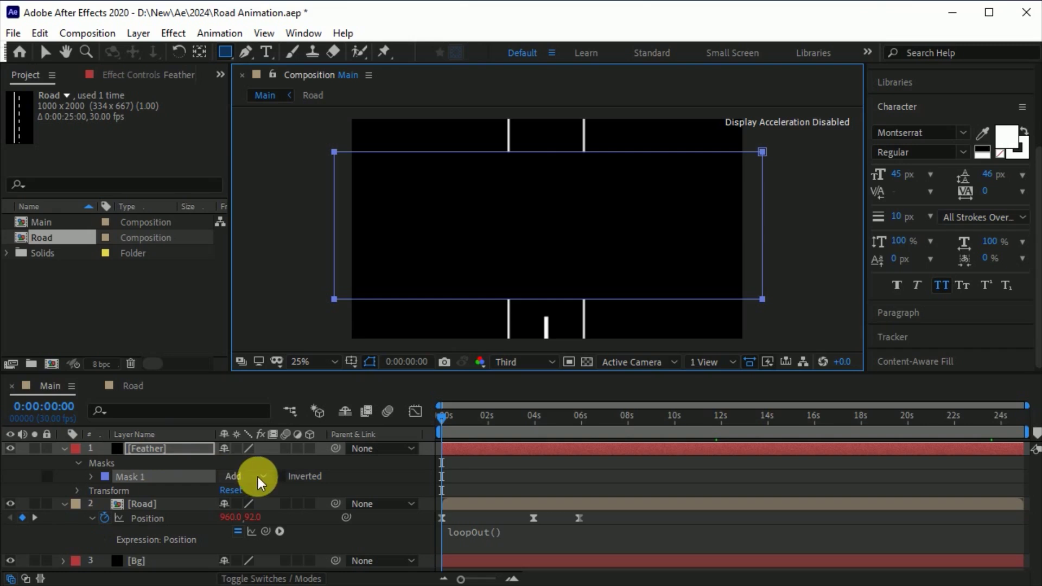
{"action": "left_click", "coordinate": [279, 476]}
{"action": "left_click", "coordinate": [92, 477]}
{"action": "left_click", "coordinate": [259, 504]}
{"action": "type", "text": "200"}
{"action": "key", "text": "Return"}
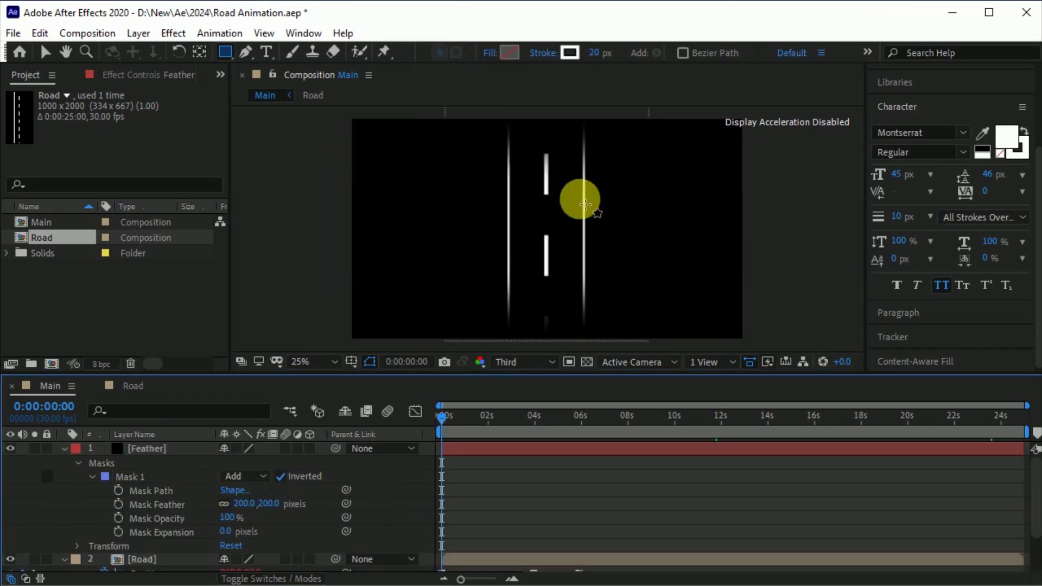
{"action": "left_click", "coordinate": [64, 448]}
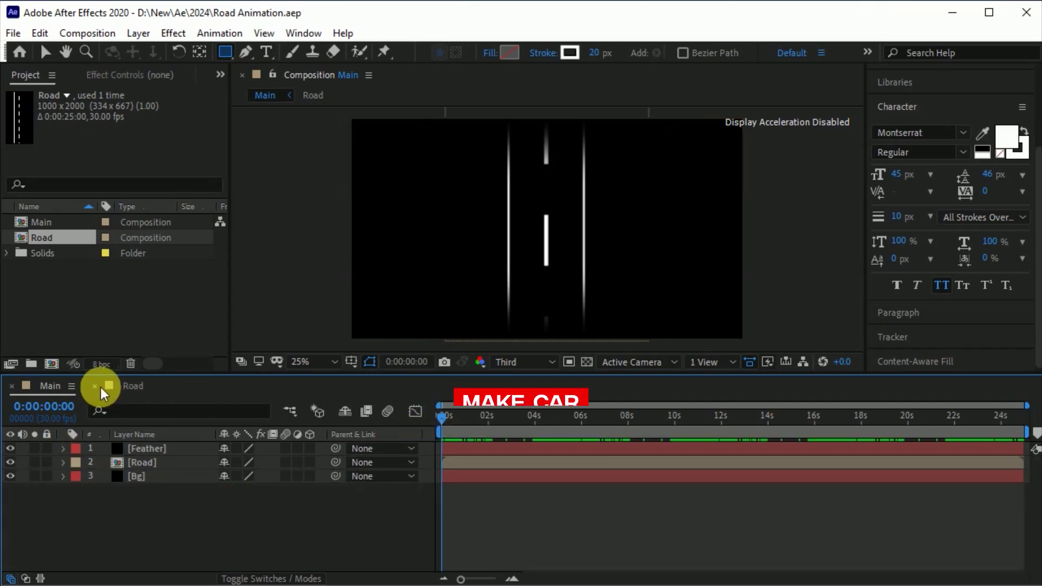
Step: Close the Road tab and draw a small circle with a 10 px stroke at frame zero
{"action": "left_click", "coordinate": [99, 386]}
{"action": "left_click", "coordinate": [443, 422]}
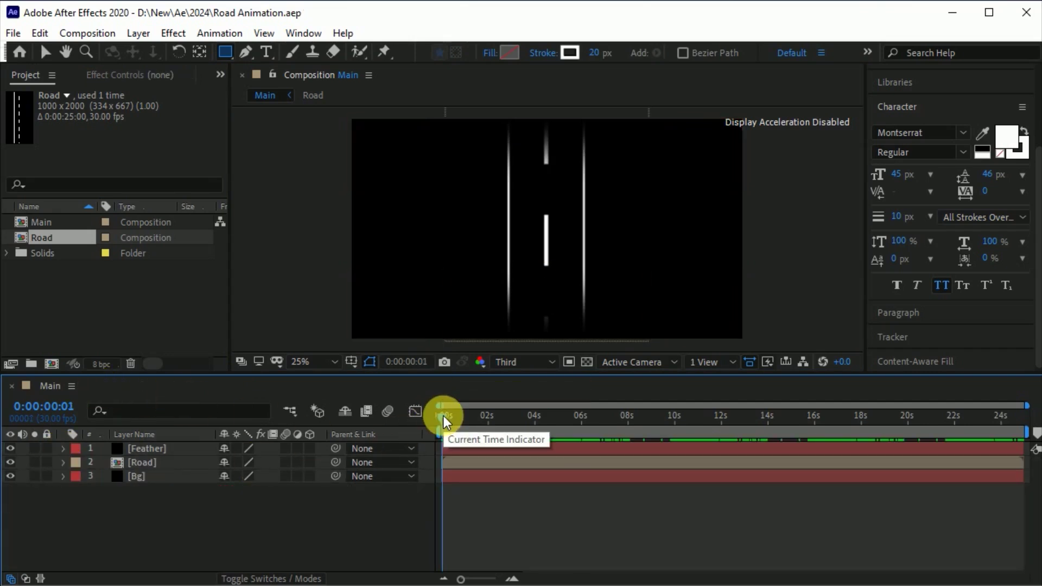
{"action": "left_click", "coordinate": [227, 55]}
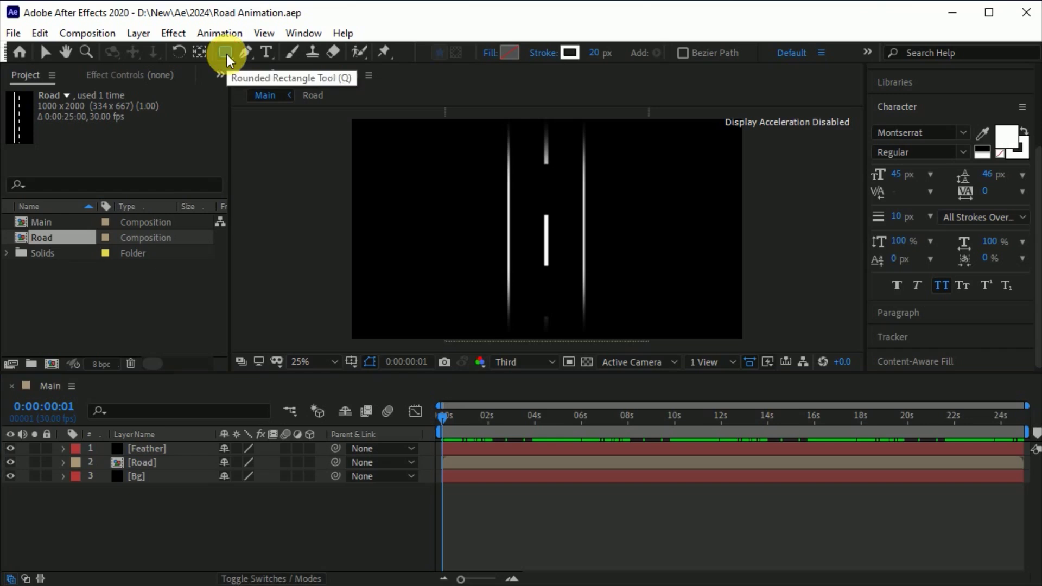
{"action": "key", "text": "q"}
{"action": "left_click_drag", "start_coordinate": [413, 238], "coordinate": [439, 262]}
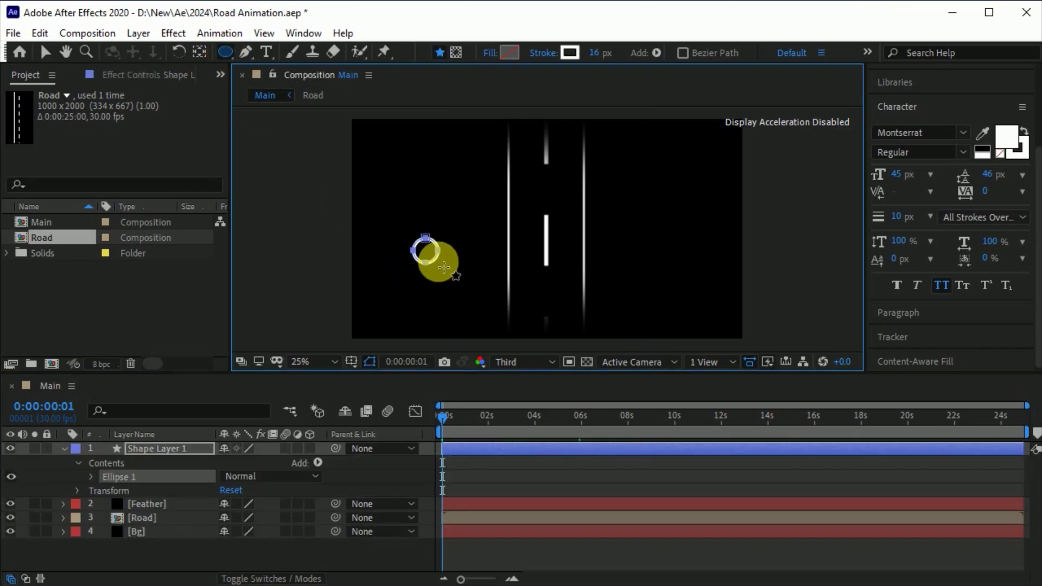
{"action": "left_click", "coordinate": [595, 53]}
{"action": "type", "text": "10"}
{"action": "key", "text": "Return"}
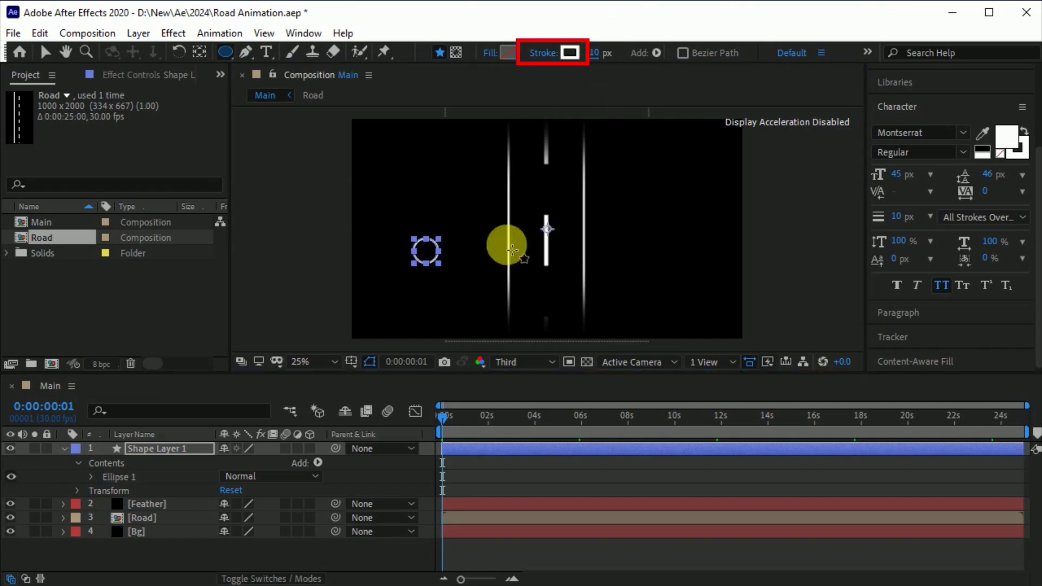
Step: Draw a second circle over the first and fill the shape black
{"action": "left_click_drag", "start_coordinate": [421, 248], "coordinate": [436, 261]}
{"action": "scroll", "coordinate": [437, 262], "scroll_direction": "up", "scroll_amount": 2}
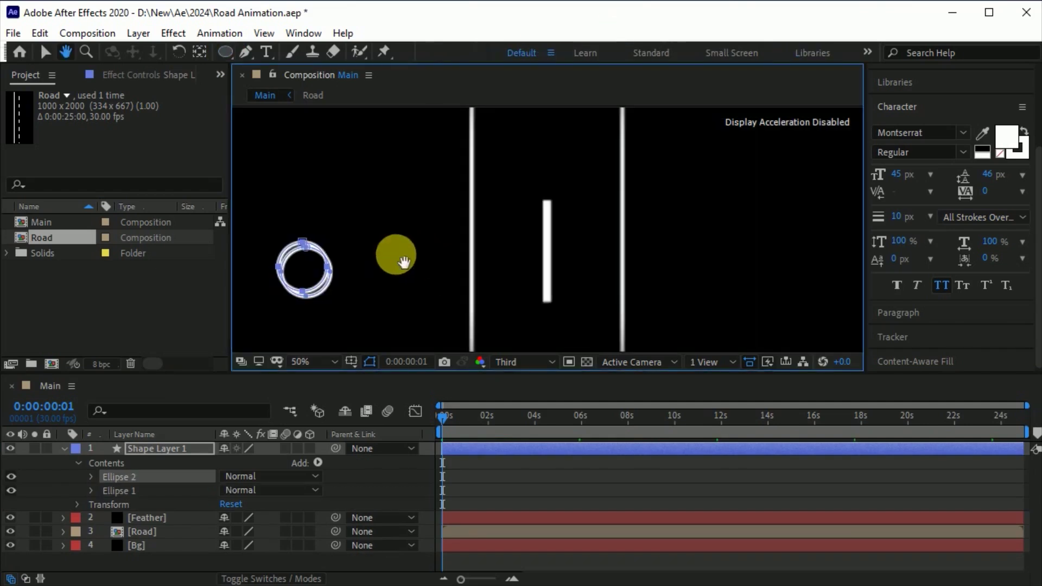
{"action": "left_click_drag", "start_coordinate": [290, 278], "coordinate": [434, 243]}
{"action": "scroll", "coordinate": [435, 243], "scroll_direction": "up", "scroll_amount": 1}
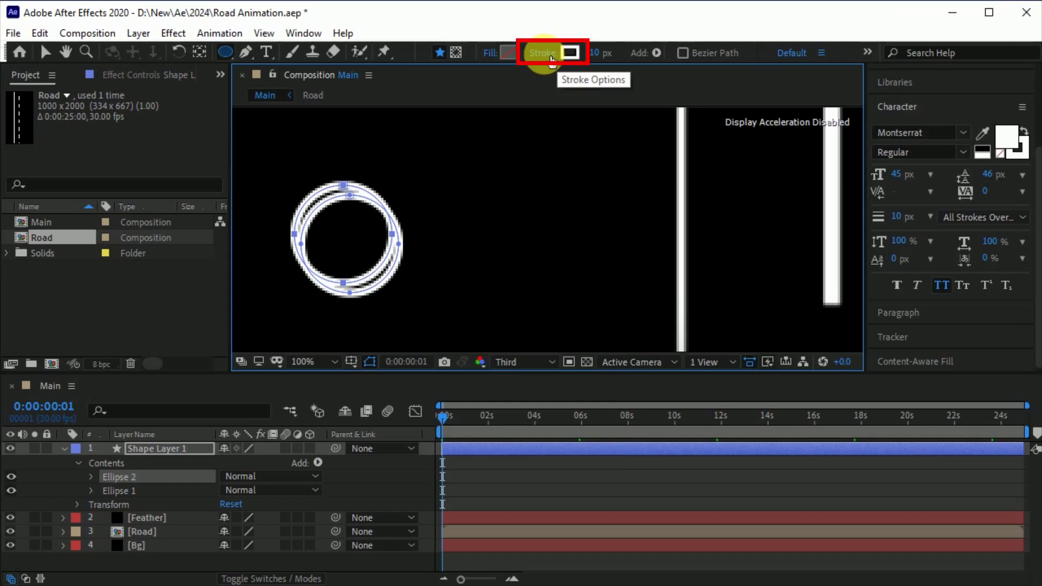
{"action": "left_click", "coordinate": [545, 52]}
{"action": "left_click", "coordinate": [505, 460]}
{"action": "left_click", "coordinate": [510, 53]}
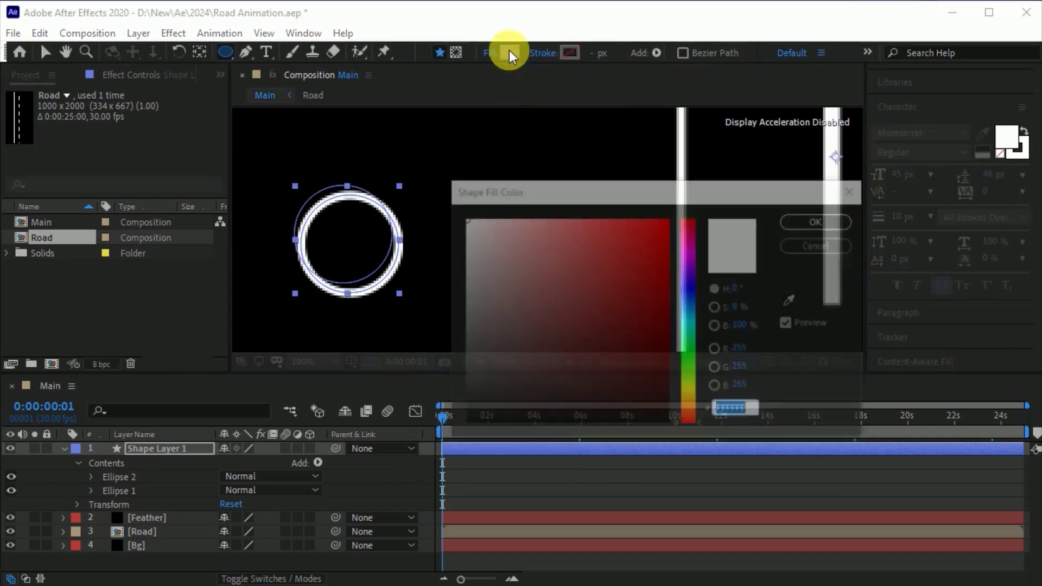
{"action": "left_click_drag", "start_coordinate": [468, 282], "coordinate": [451, 477]}
{"action": "left_click", "coordinate": [811, 224]}
{"action": "left_click", "coordinate": [813, 224]}
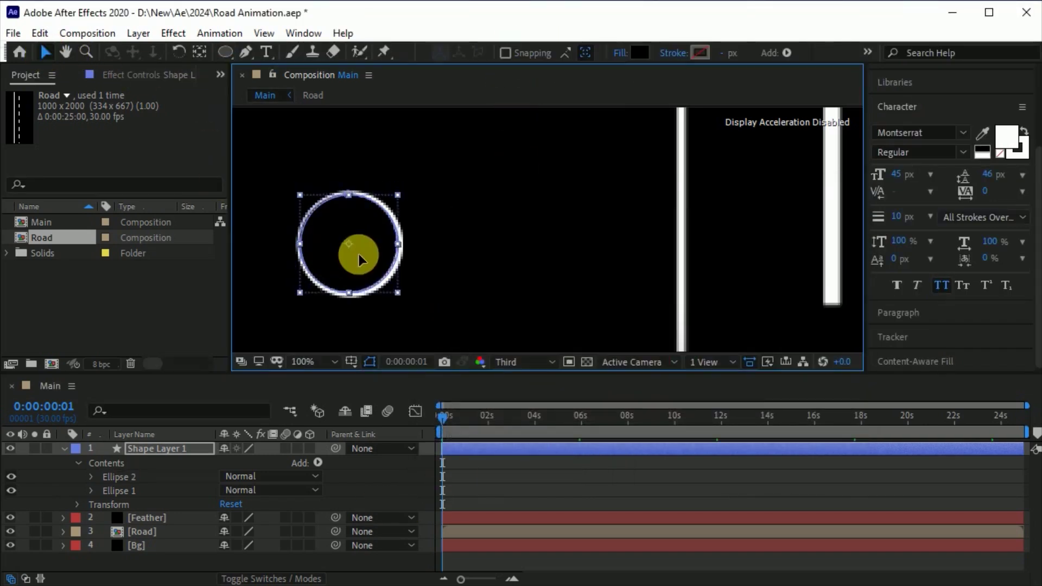
Step: Move the circles onto the road centre and rename the shape layer Car
{"action": "key", "text": "comma"}
{"action": "key", "text": "comma"}
{"action": "left_click", "coordinate": [157, 474]}
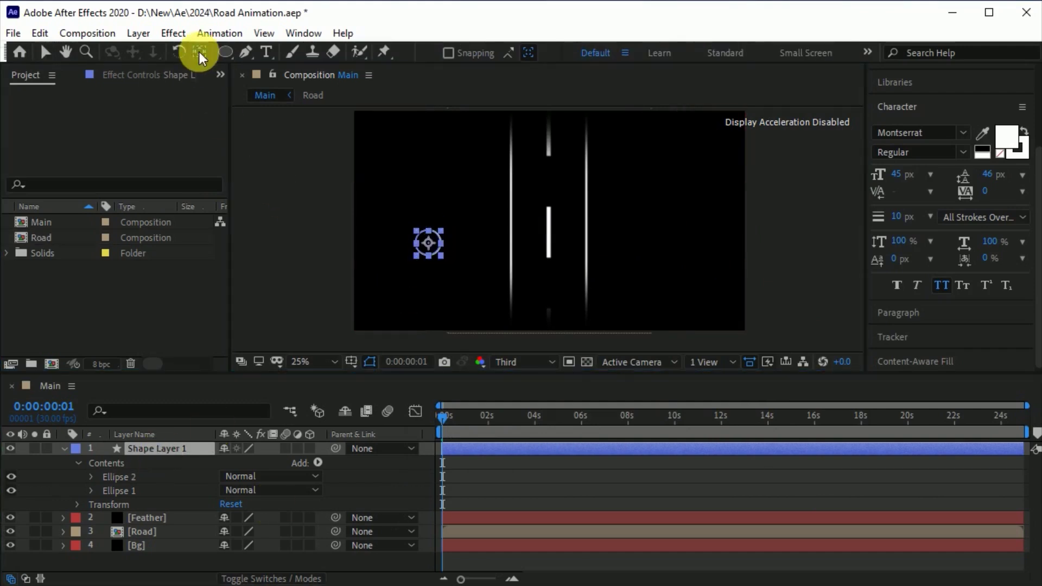
{"action": "left_click_drag", "start_coordinate": [429, 249], "coordinate": [548, 286]}
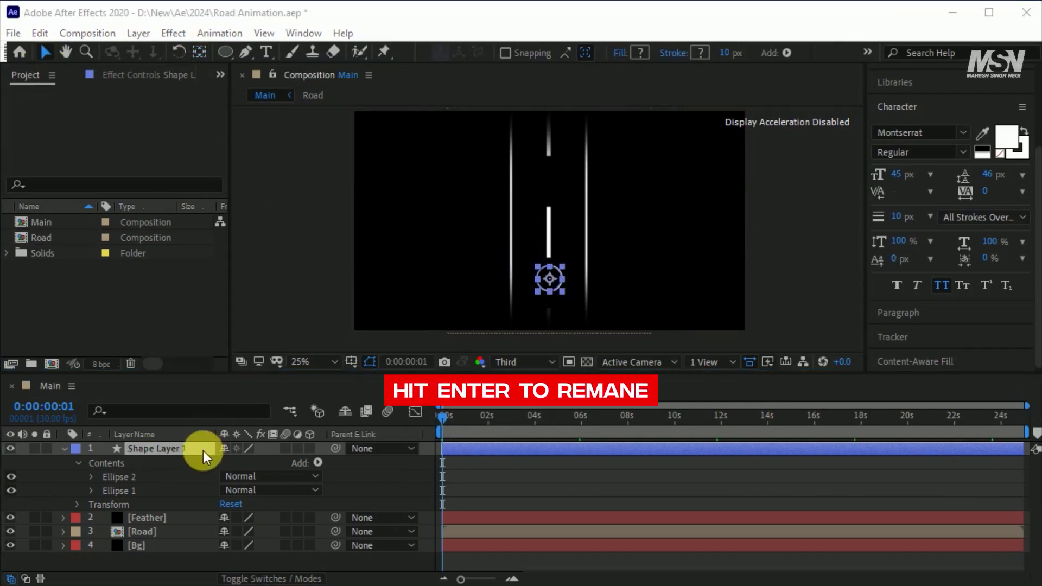
{"action": "key", "text": "Return"}
{"action": "type", "text": "Car"}
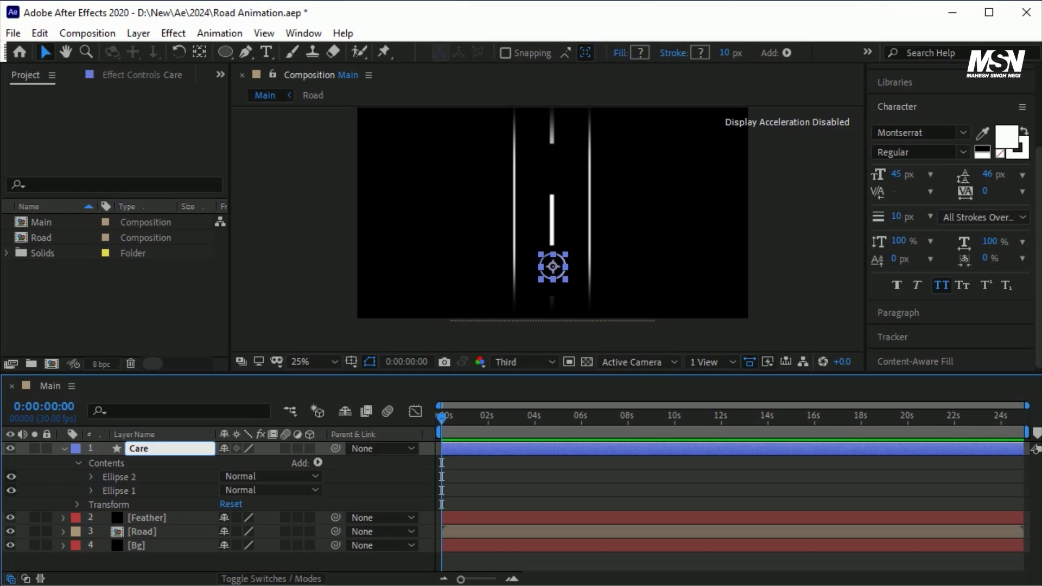
{"action": "left_click", "coordinate": [361, 491]}
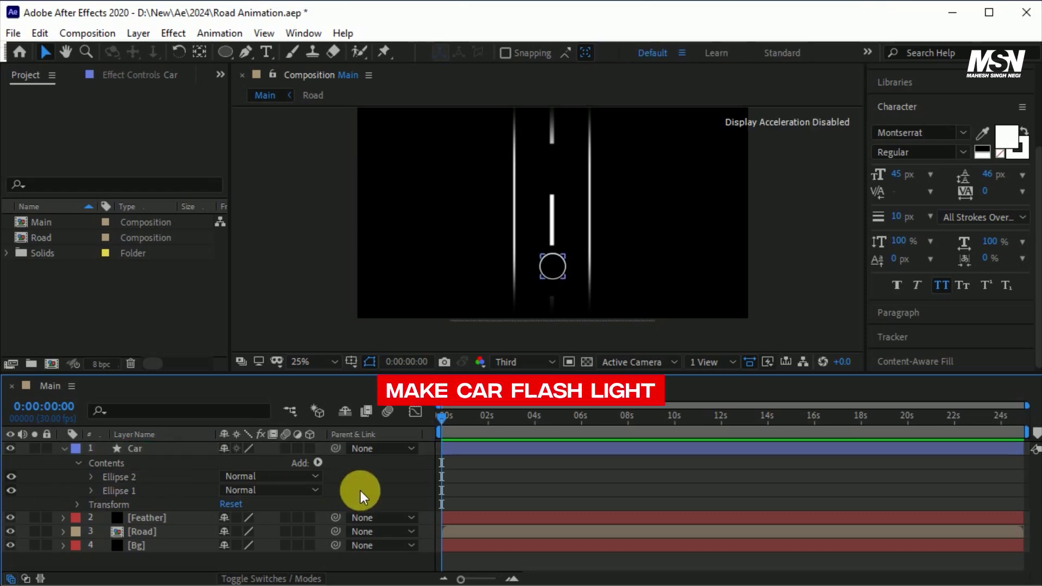
{"action": "scroll", "coordinate": [564, 304], "scroll_direction": "up", "scroll_amount": 2}
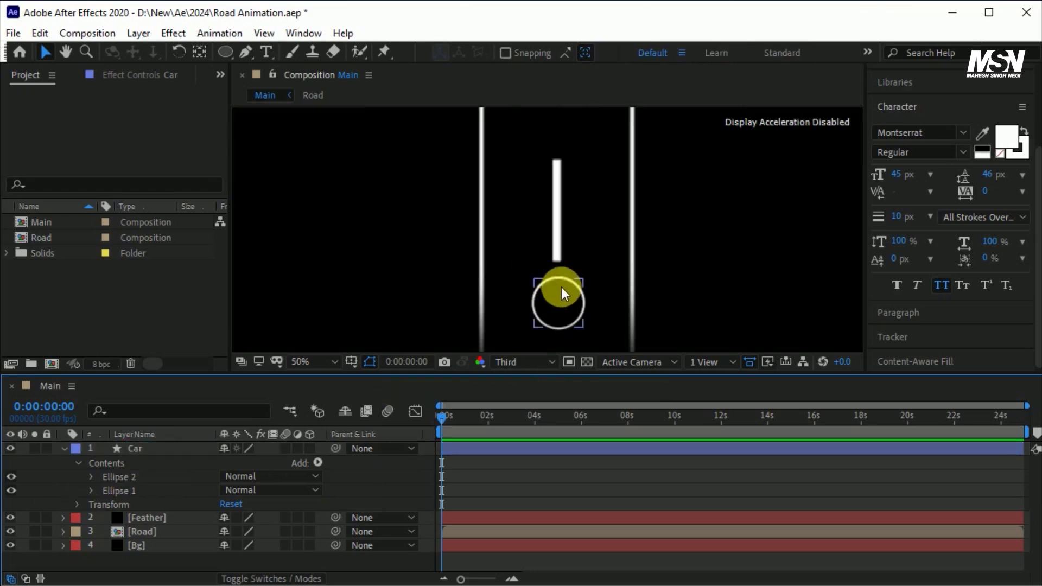
Step: Draw a closed trapezoid headlight shape with the Pen tool, reaching up the road from the circle
{"action": "left_click", "coordinate": [246, 52]}
{"action": "left_click", "coordinate": [511, 159]}
{"action": "left_click", "coordinate": [511, 307]}
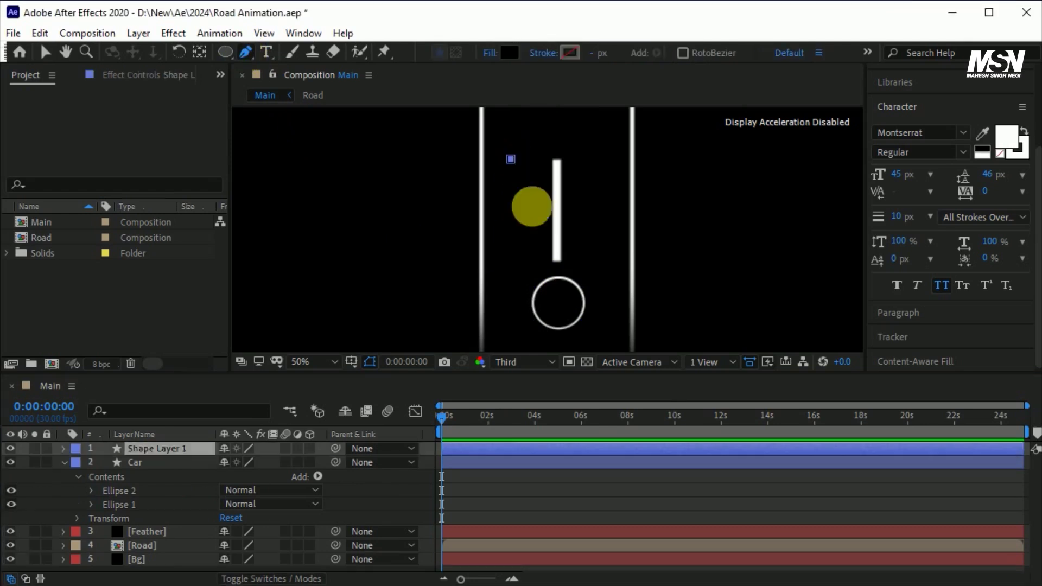
{"action": "key", "text": "ctrl+z"}
{"action": "left_click", "coordinate": [543, 308]}
{"action": "left_click", "coordinate": [579, 309]}
{"action": "left_click", "coordinate": [608, 155]}
{"action": "left_click", "coordinate": [510, 159]}
Step: Fill the trapezoid white and pull its two top corners slightly inward
{"action": "left_click", "coordinate": [512, 55]}
{"action": "left_click_drag", "start_coordinate": [532, 240], "coordinate": [433, 170]}
{"action": "left_click", "coordinate": [796, 220]}
{"action": "left_click", "coordinate": [45, 52]}
{"action": "left_click", "coordinate": [245, 52]}
{"action": "left_click_drag", "start_coordinate": [510, 157], "coordinate": [518, 152]}
{"action": "left_click_drag", "start_coordinate": [608, 156], "coordinate": [605, 152]}
{"action": "key", "text": "v"}
Step: Move the headlight layer below Car and rename it 'Light'
{"action": "left_click_drag", "start_coordinate": [146, 450], "coordinate": [151, 468]}
{"action": "left_click", "coordinate": [64, 448]}
{"action": "key", "text": "Return"}
{"action": "type", "text": "Light"}
{"action": "left_click", "coordinate": [176, 508]}
Step: Refine the Light beam's corner vertices so its top edge is level and tapered
{"action": "left_click", "coordinate": [600, 279]}
{"action": "key", "text": "comma"}
{"action": "left_click", "coordinate": [247, 52]}
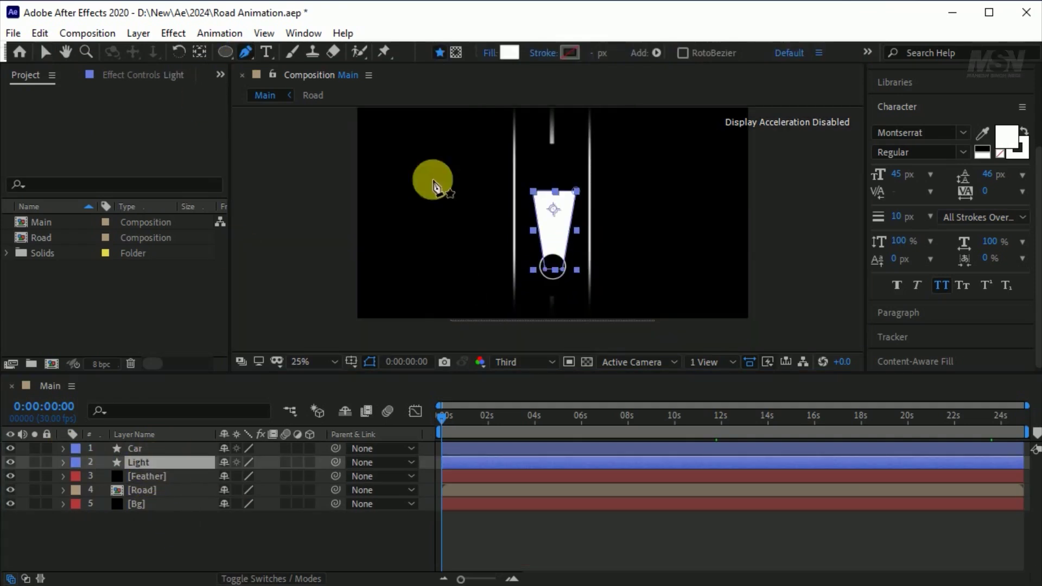
{"action": "left_click_drag", "start_coordinate": [572, 186], "coordinate": [567, 191]}
{"action": "left_click_drag", "start_coordinate": [538, 194], "coordinate": [539, 191]}
{"action": "left_click_drag", "start_coordinate": [545, 269], "coordinate": [548, 270]}
{"action": "left_click", "coordinate": [320, 534]}
Step: Pre-compose the Light layer into a new 'Light' composition, moving all attributes into it
{"action": "left_click", "coordinate": [142, 467]}
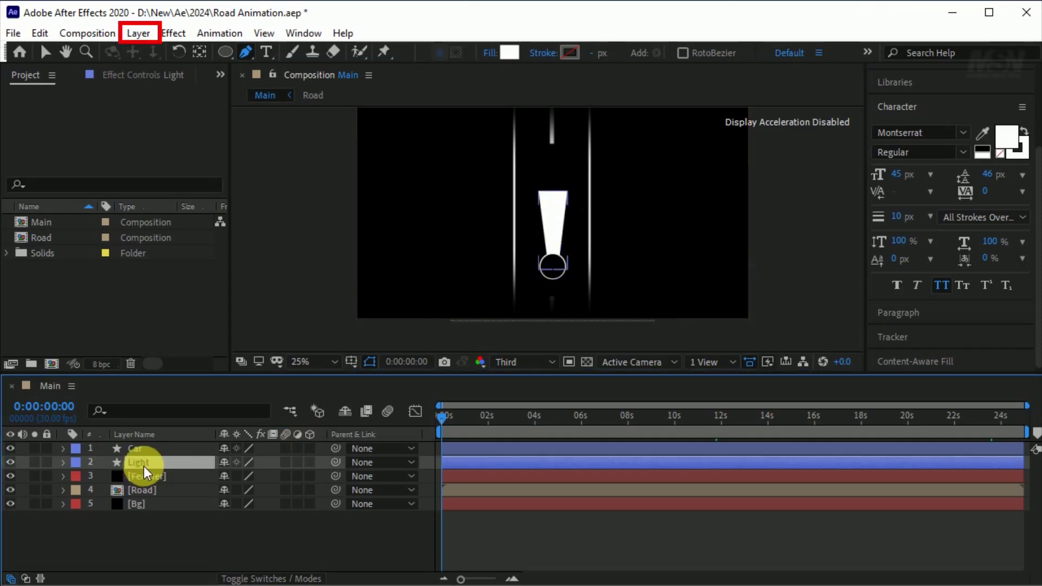
{"action": "left_click", "coordinate": [138, 34]}
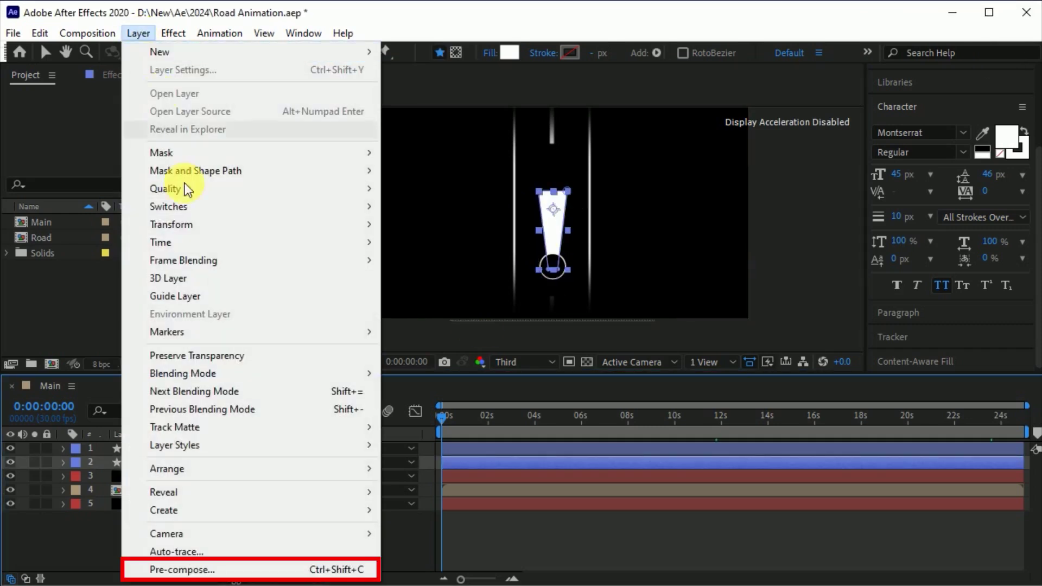
{"action": "left_click", "coordinate": [284, 568]}
{"action": "type", "text": "Light"}
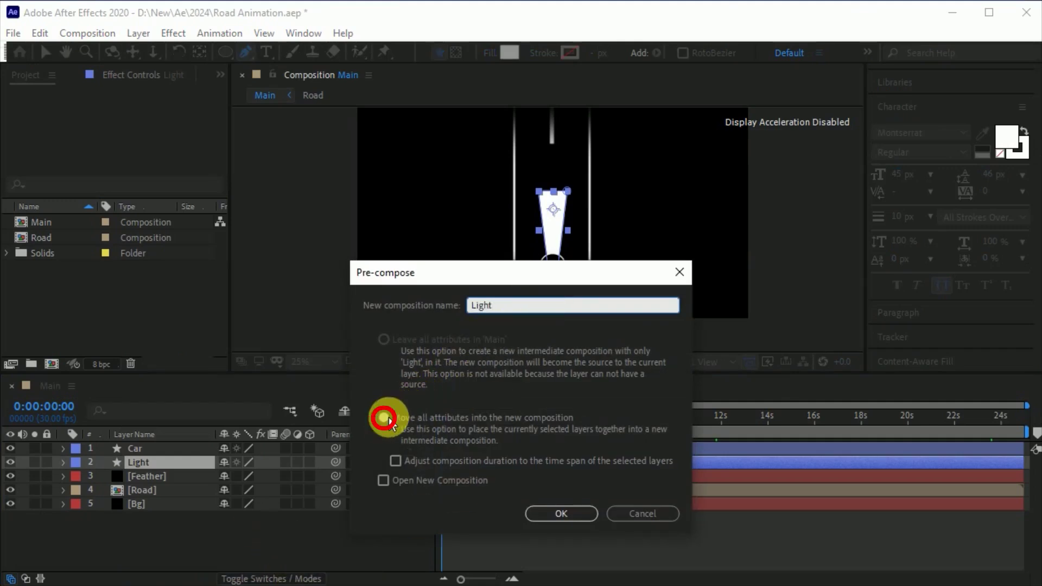
{"action": "left_click", "coordinate": [385, 418]}
{"action": "left_click", "coordinate": [561, 514]}
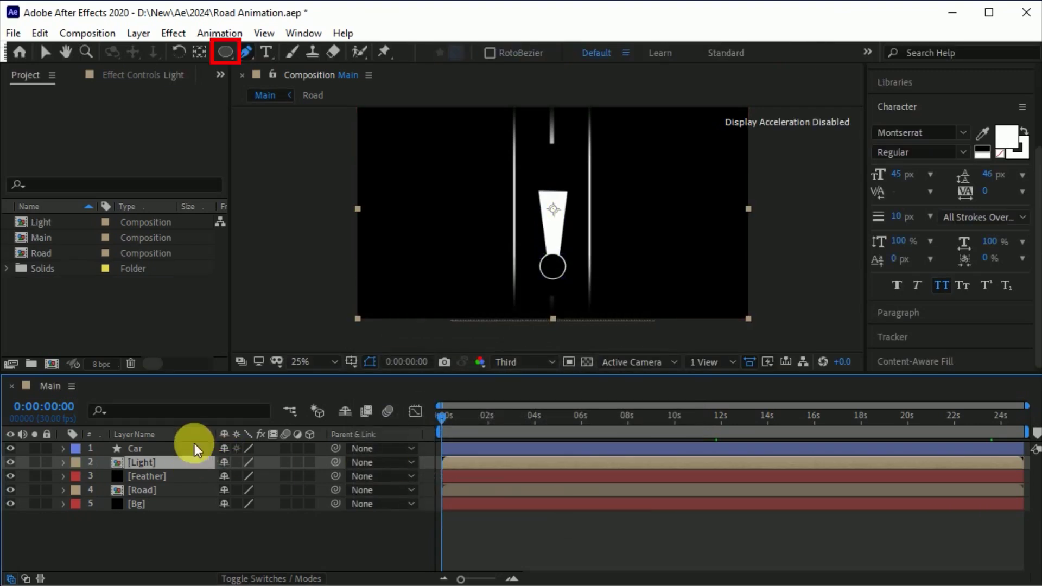
Step: Draw a rectangular mask over the beam's tip, invert it, and set Mask Feather to 120
{"action": "left_click", "coordinate": [226, 55], "text": "alt"}
{"action": "left_click", "coordinate": [226, 54], "text": "alt"}
{"action": "left_click", "coordinate": [226, 55], "text": "alt"}
{"action": "left_click_drag", "start_coordinate": [503, 169], "coordinate": [603, 221]}
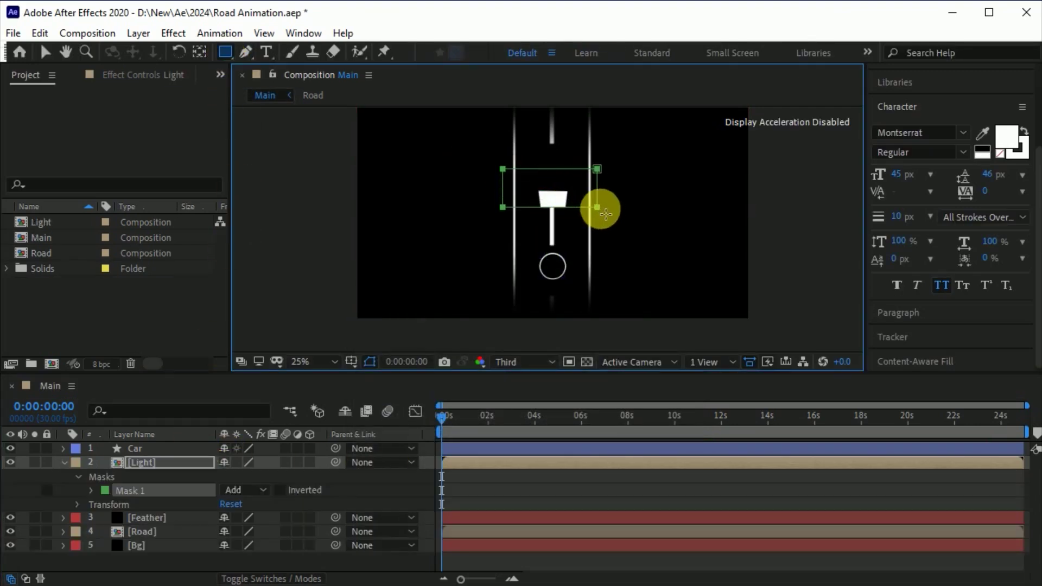
{"action": "left_click", "coordinate": [279, 490]}
{"action": "left_click", "coordinate": [92, 490]}
{"action": "left_click", "coordinate": [255, 517]}
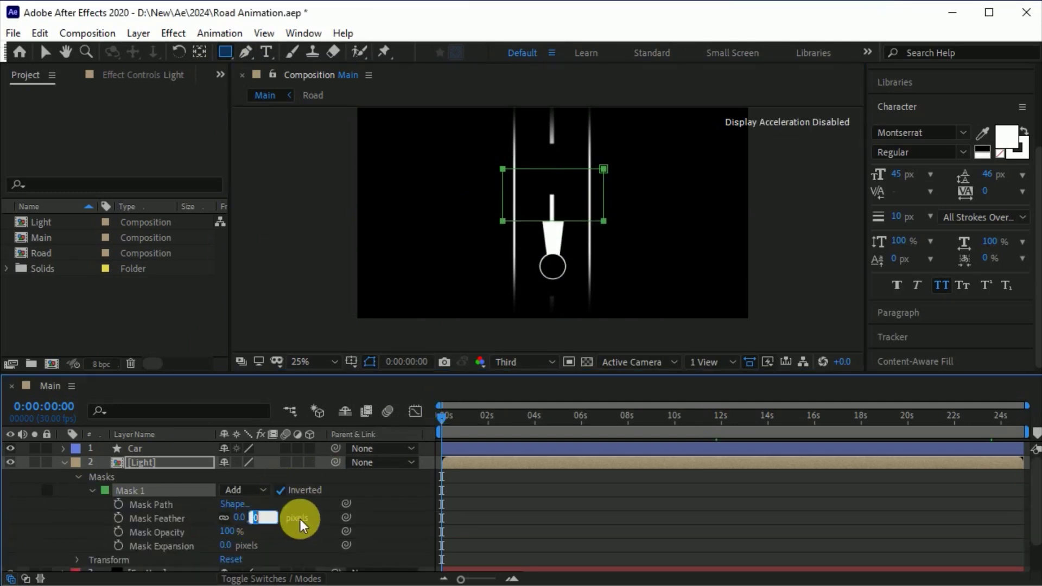
{"action": "type", "text": "120"}
{"action": "key", "text": "Return"}
Step: Stretch the mask's side edges wider, then collapse the Light layer's properties
{"action": "left_click", "coordinate": [245, 53]}
{"action": "key", "text": "v"}
{"action": "left_click_drag", "start_coordinate": [438, 145], "coordinate": [431, 222]}
{"action": "left_click_drag", "start_coordinate": [632, 154], "coordinate": [668, 224]}
{"action": "left_click", "coordinate": [155, 464]}
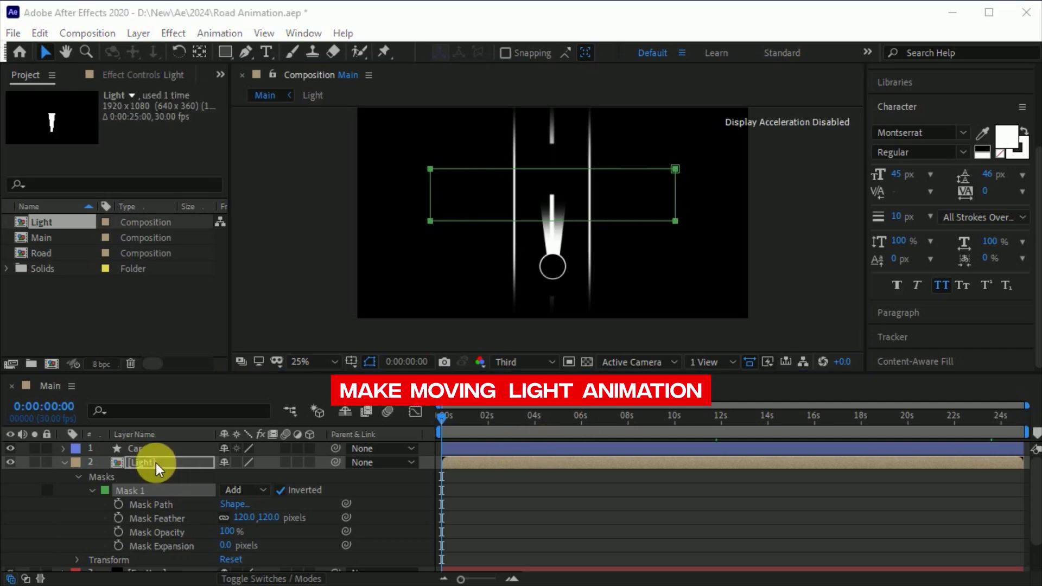
{"action": "left_click", "coordinate": [64, 462]}
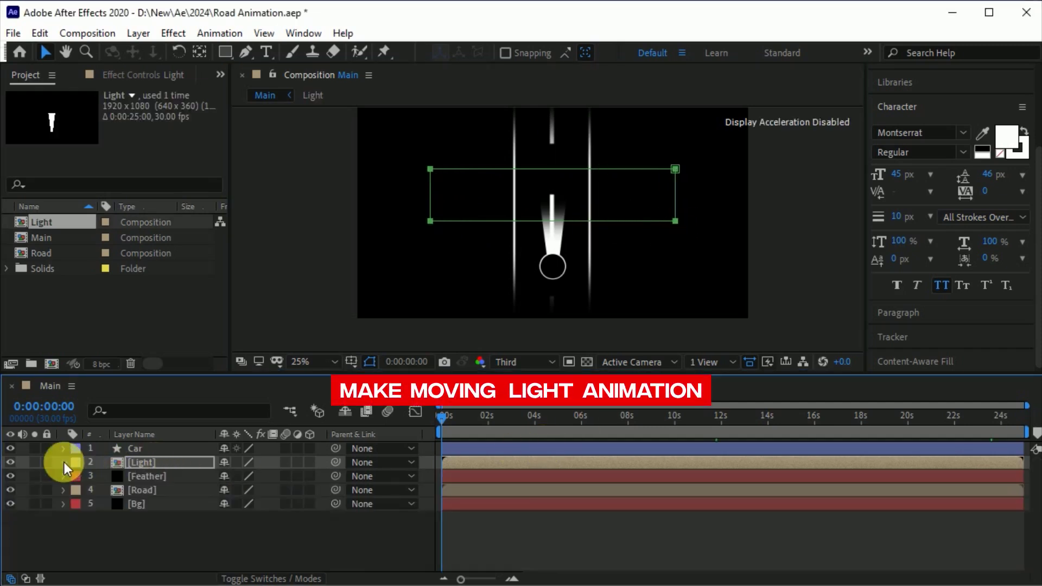
Step: In the Light composition, move the layer's anchor point down to the beam's base
{"action": "double_click", "coordinate": [155, 464]}
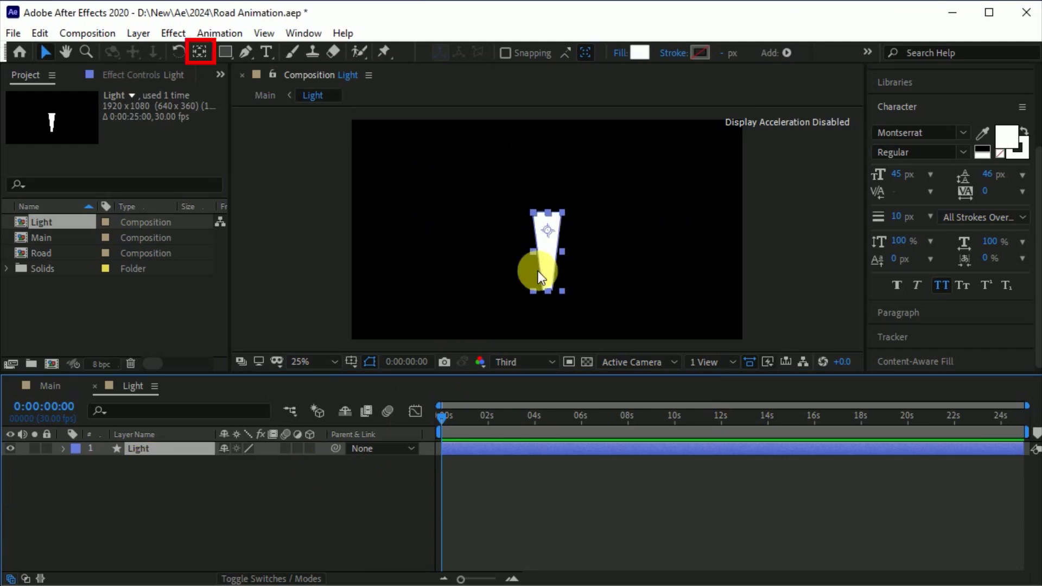
{"action": "left_click", "coordinate": [200, 52]}
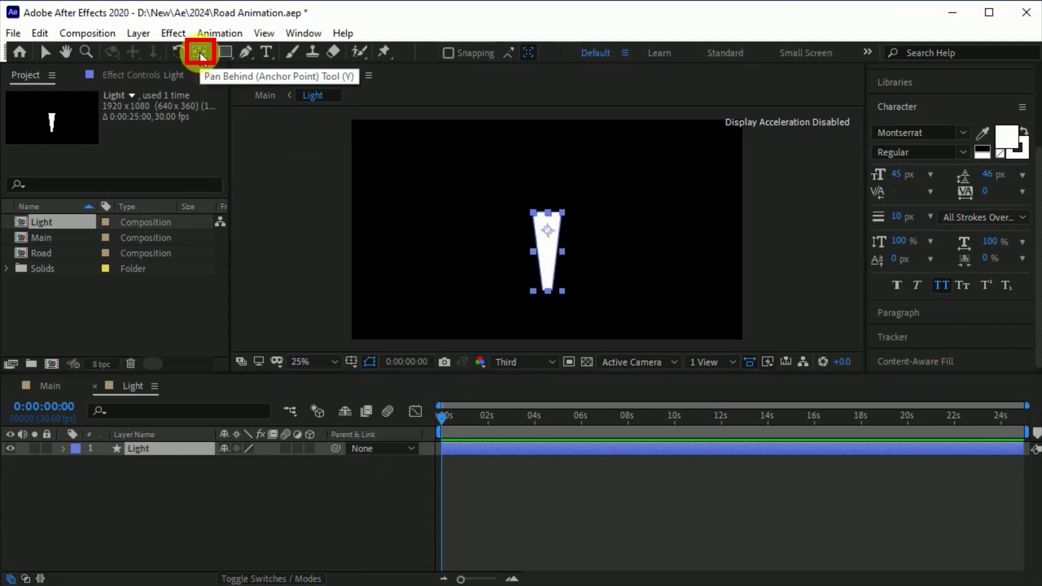
{"action": "left_click_drag", "start_coordinate": [546, 230], "coordinate": [548, 293]}
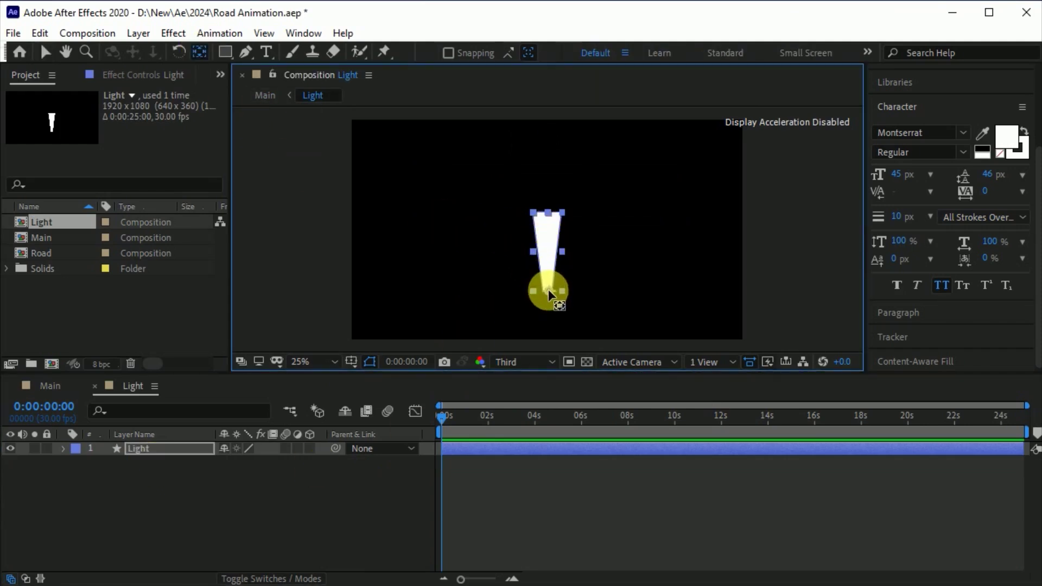
Step: Keyframe Rotation at -15° at the start and +15° at 1 second
{"action": "key", "text": "r"}
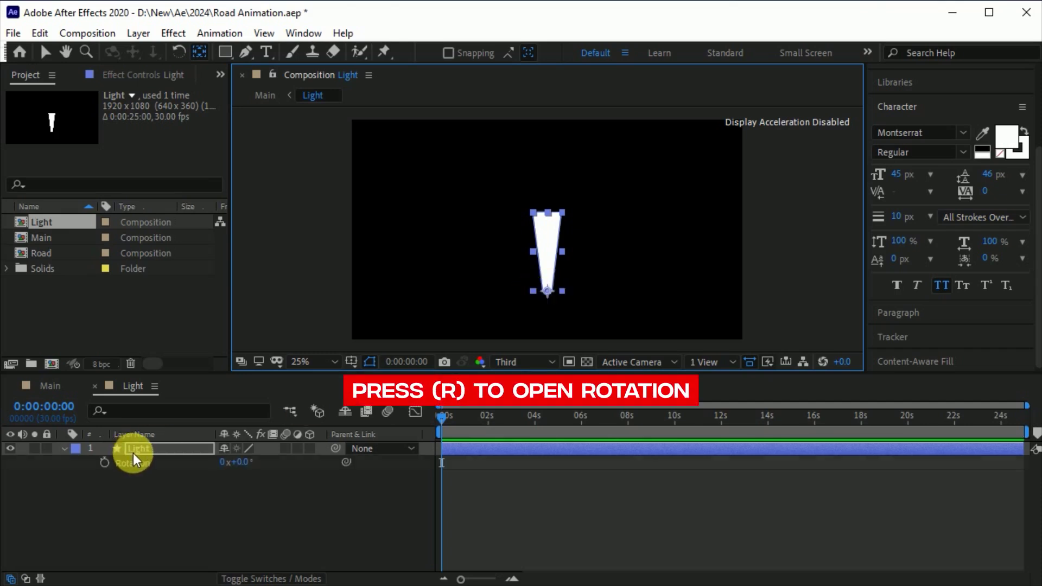
{"action": "left_click", "coordinate": [105, 462]}
{"action": "left_click", "coordinate": [242, 462]}
{"action": "type", "text": "-15"}
{"action": "key", "text": "Return"}
{"action": "left_click_drag", "start_coordinate": [460, 579], "coordinate": [485, 579]}
{"action": "left_click_drag", "start_coordinate": [443, 418], "coordinate": [480, 428]}
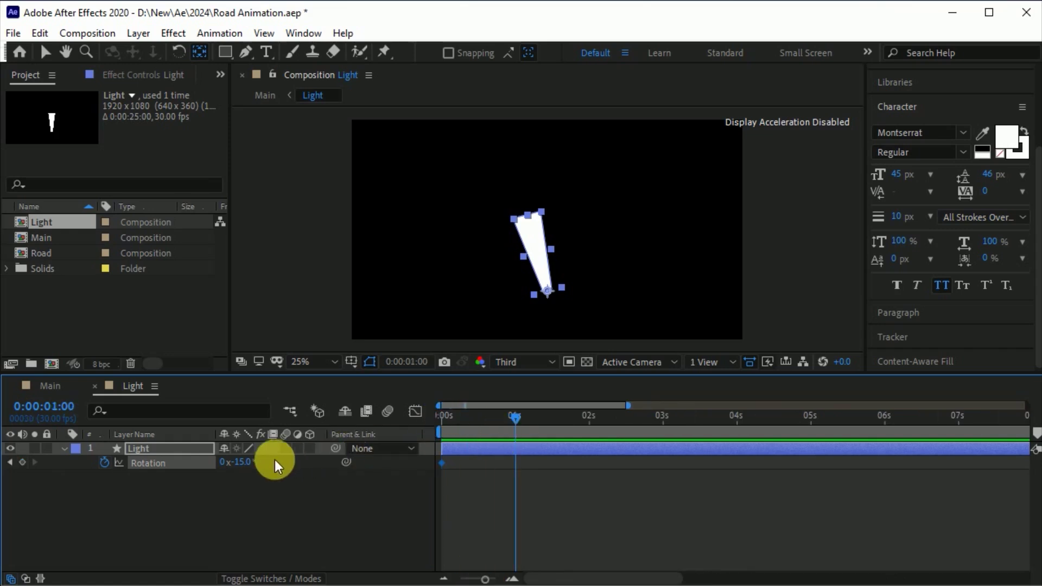
{"action": "left_click", "coordinate": [253, 468]}
{"action": "type", "text": "15"}
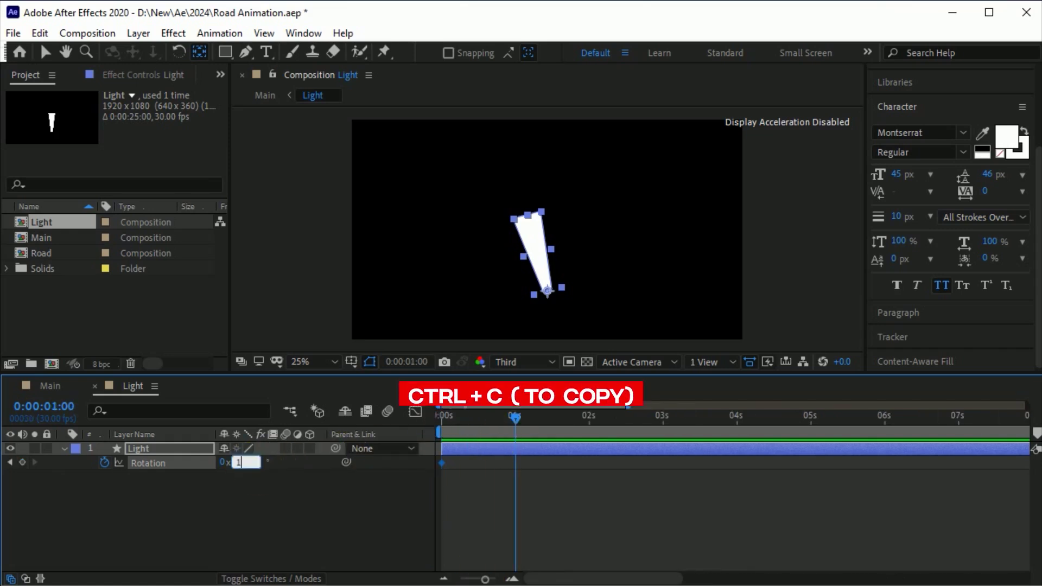
{"action": "key", "text": "Return"}
Step: Copy the two rotation keyframes to 2 seconds and apply Easy Ease to all four
{"action": "left_click", "coordinate": [563, 496]}
{"action": "left_click_drag", "start_coordinate": [562, 496], "coordinate": [425, 460]}
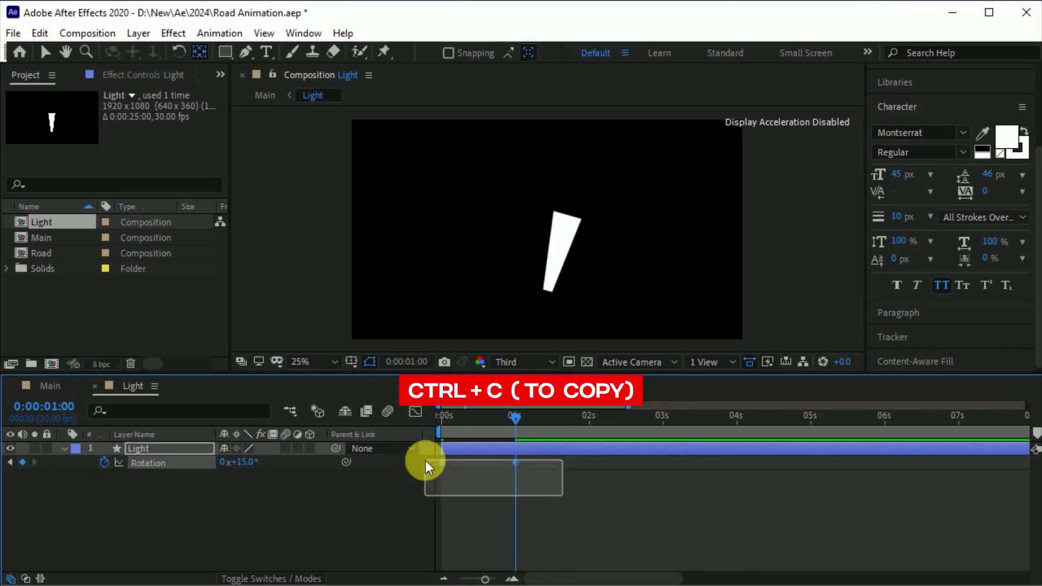
{"action": "key", "text": "ctrl+c"}
{"action": "left_click_drag", "start_coordinate": [522, 416], "coordinate": [587, 431]}
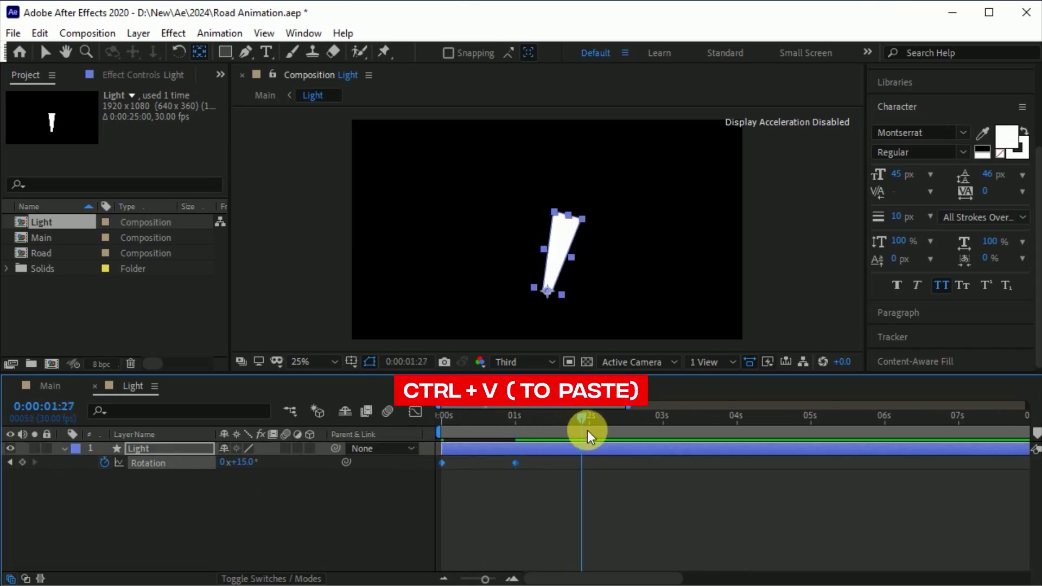
{"action": "key", "text": "ctrl+v"}
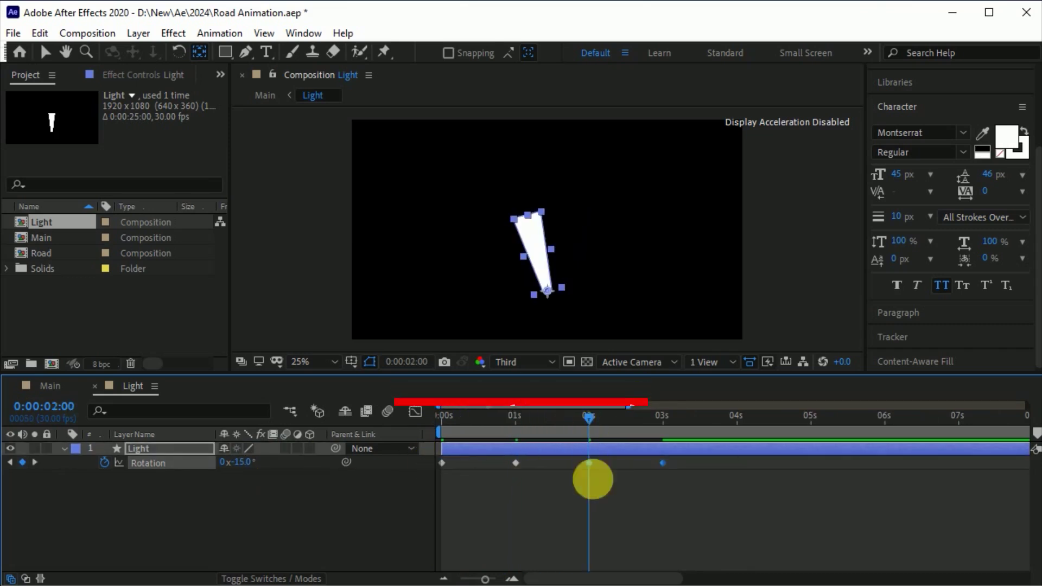
{"action": "left_click_drag", "start_coordinate": [734, 493], "coordinate": [444, 458]}
{"action": "key", "text": "F9"}
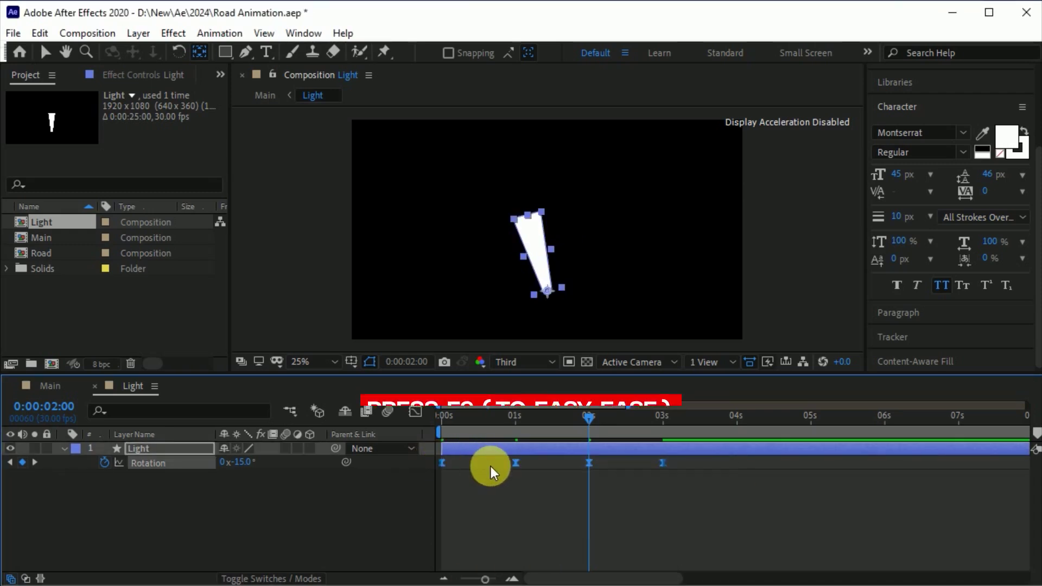
Step: Add a loopOut() expression to Rotation so the swing repeats endlessly
{"action": "left_click", "coordinate": [105, 463], "text": "alt"}
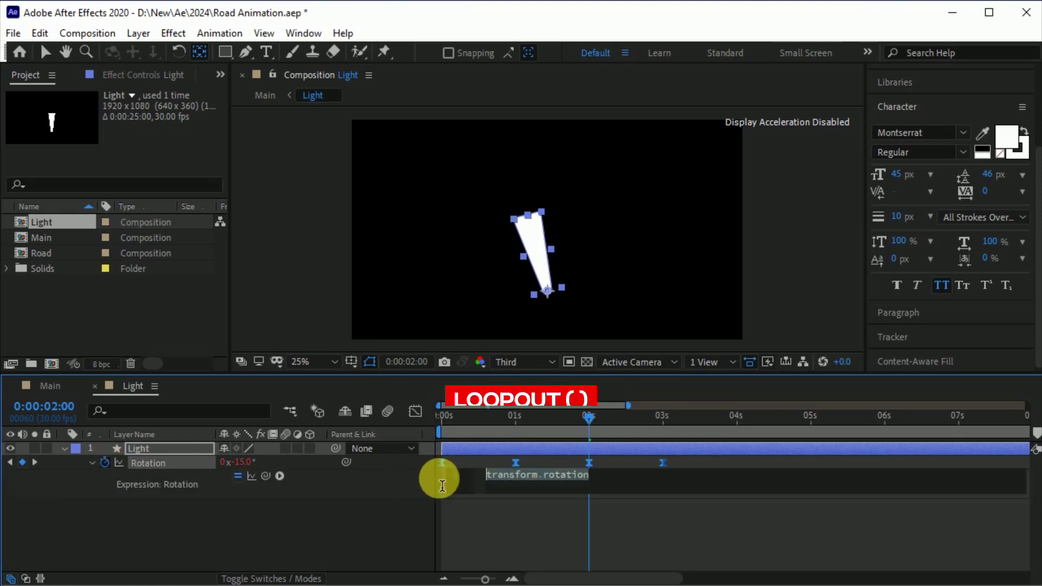
{"action": "type", "text": "loo"}
{"action": "left_click", "coordinate": [533, 542]}
{"action": "left_click", "coordinate": [541, 537]}
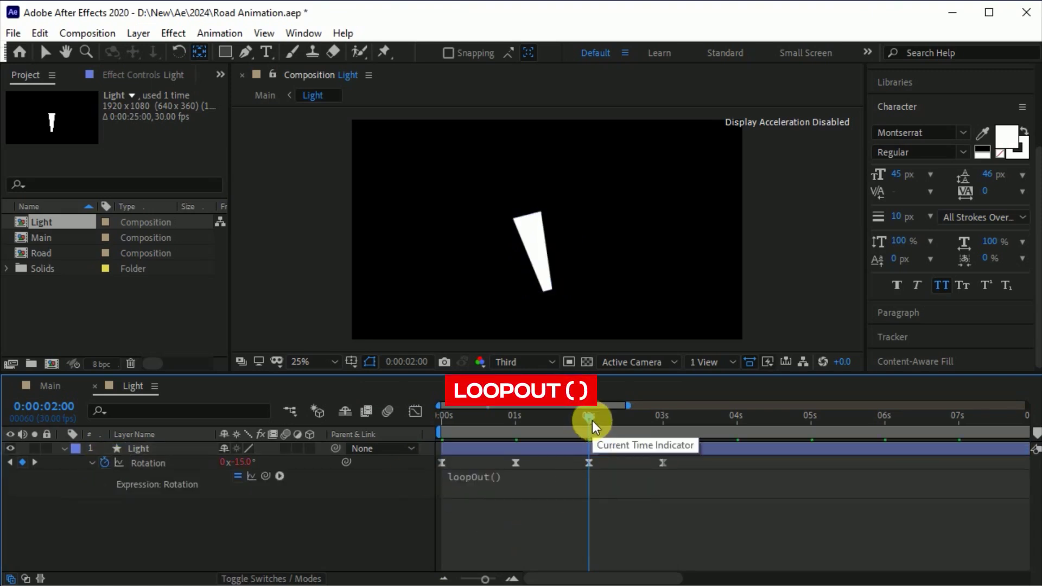
{"action": "left_click", "coordinate": [50, 386]}
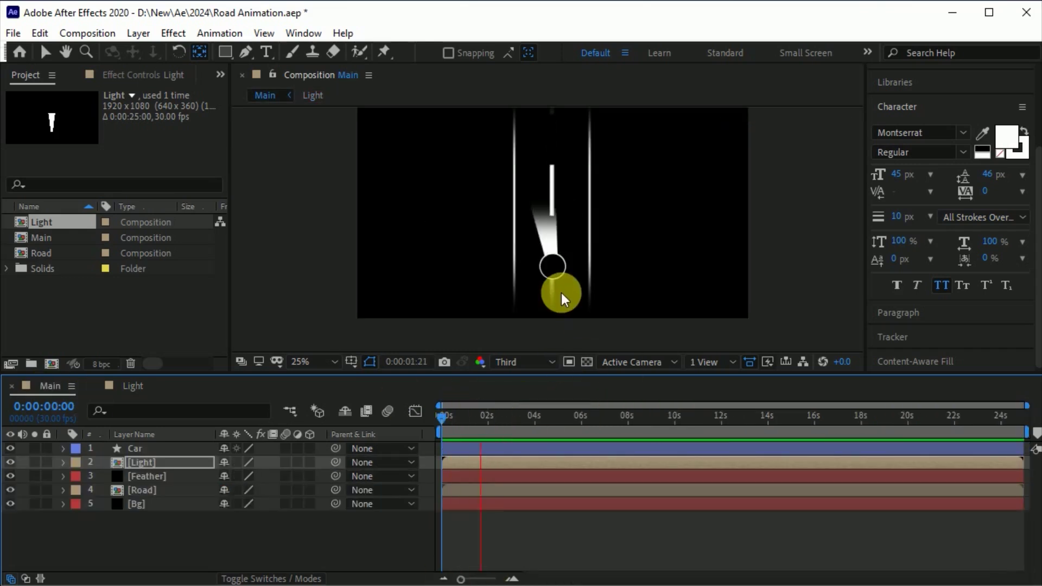
Step: Set Position keyframes for both Car and Light at the 3-second mark
{"action": "left_click_drag", "start_coordinate": [537, 414], "coordinate": [445, 414]}
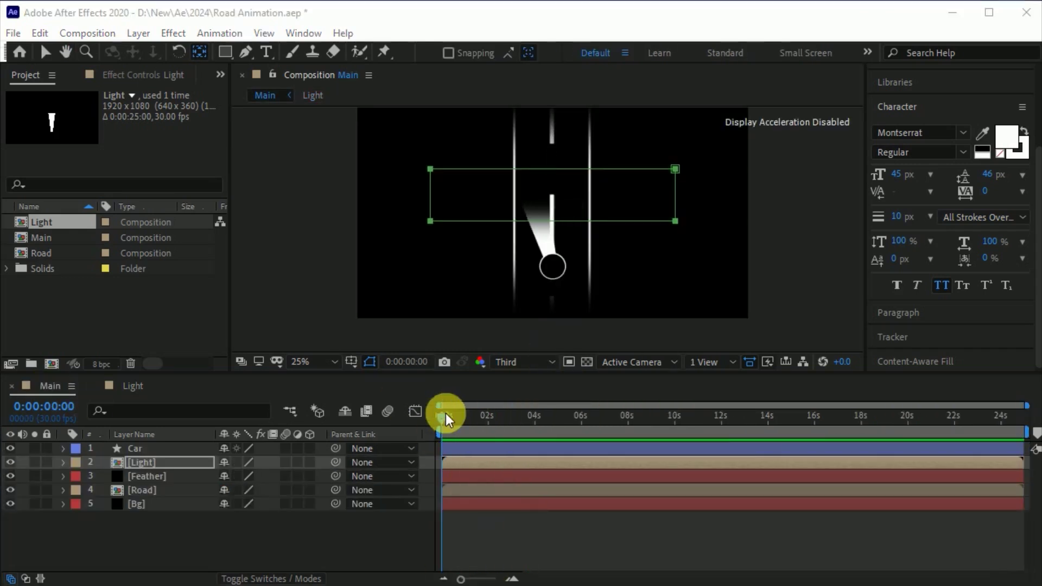
{"action": "left_click", "coordinate": [135, 448], "text": "shift"}
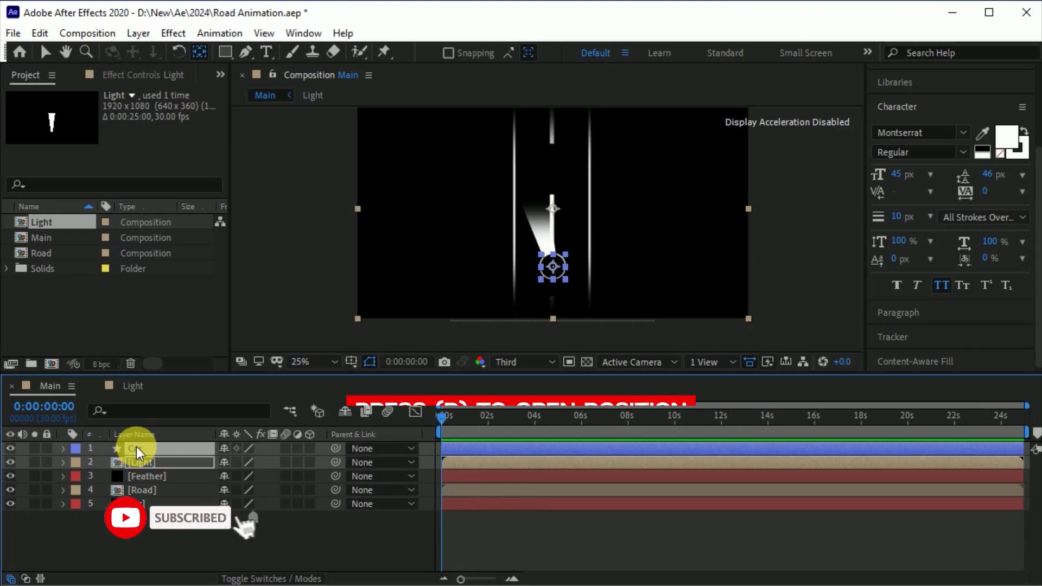
{"action": "key", "text": "p"}
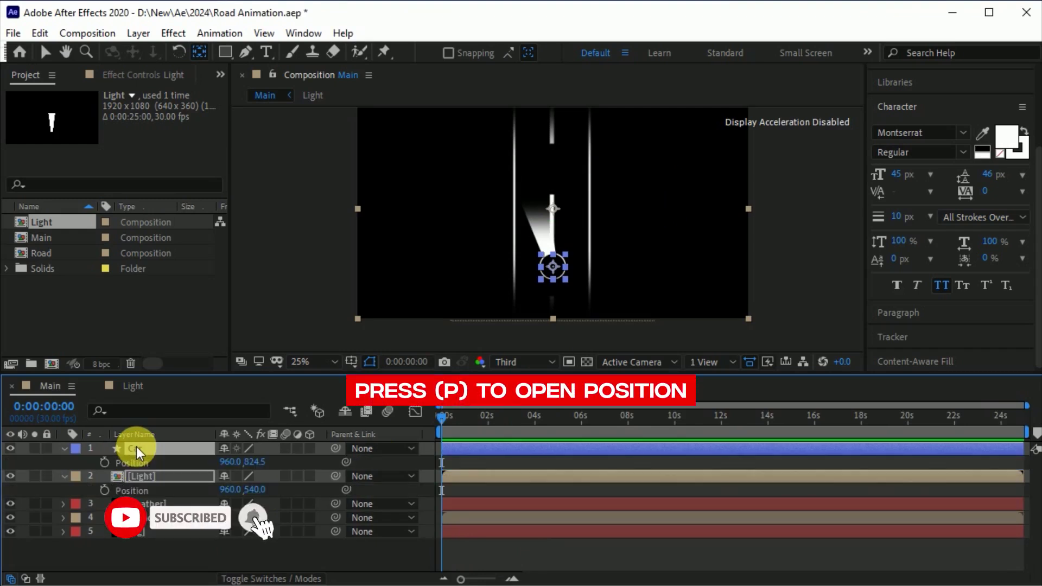
{"action": "left_click", "coordinate": [105, 462]}
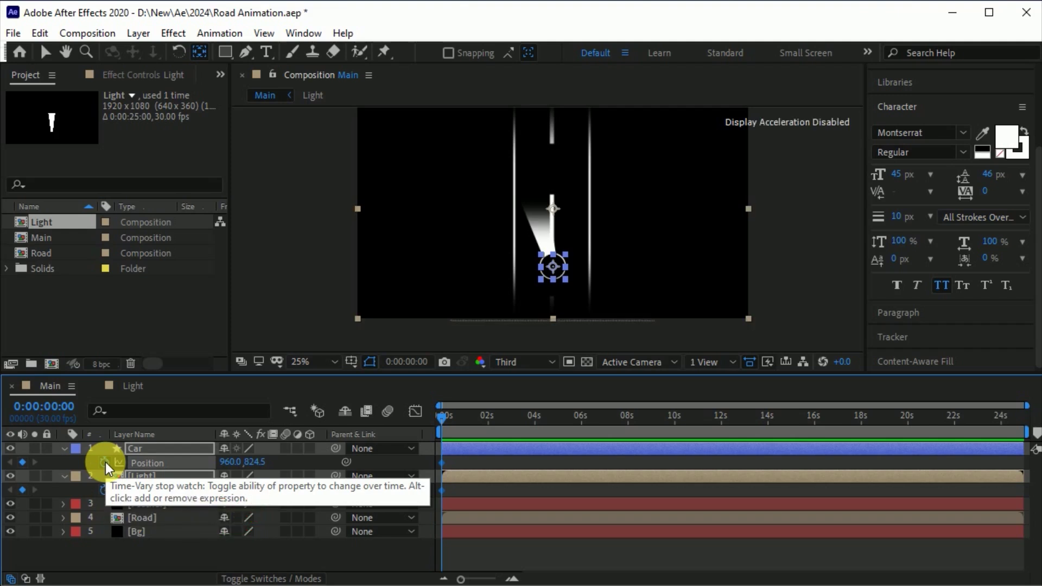
{"action": "left_click_drag", "start_coordinate": [460, 579], "coordinate": [479, 578]}
{"action": "left_click_drag", "start_coordinate": [438, 413], "coordinate": [579, 440]}
{"action": "left_click_drag", "start_coordinate": [441, 463], "coordinate": [442, 436]}
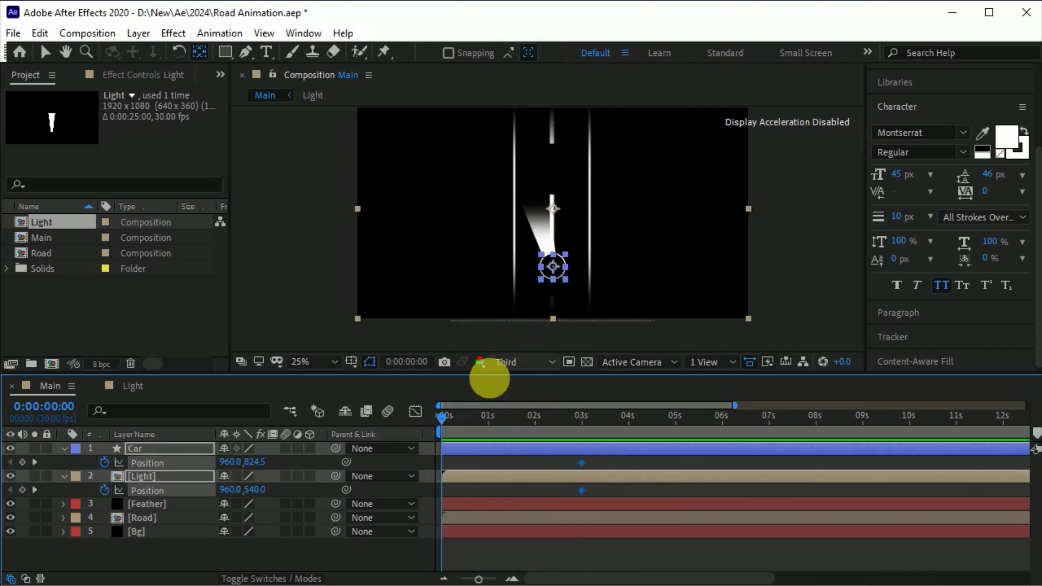
Step: Lower both layers below the frame at 0s, ease the keyframes, lengthen the end slowdown, and preview
{"action": "left_click_drag", "start_coordinate": [252, 461], "coordinate": [297, 466]}
{"action": "left_click_drag", "start_coordinate": [605, 460], "coordinate": [445, 501]}
{"action": "key", "text": "F9"}
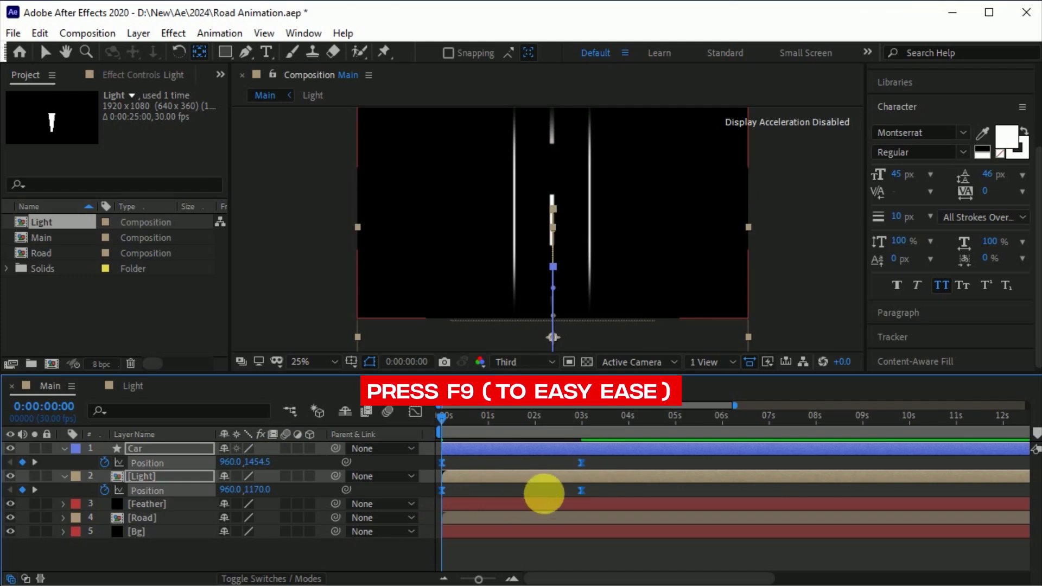
{"action": "left_click", "coordinate": [414, 411]}
{"action": "left_click_drag", "start_coordinate": [539, 546], "coordinate": [495, 528]}
{"action": "left_click", "coordinate": [415, 408]}
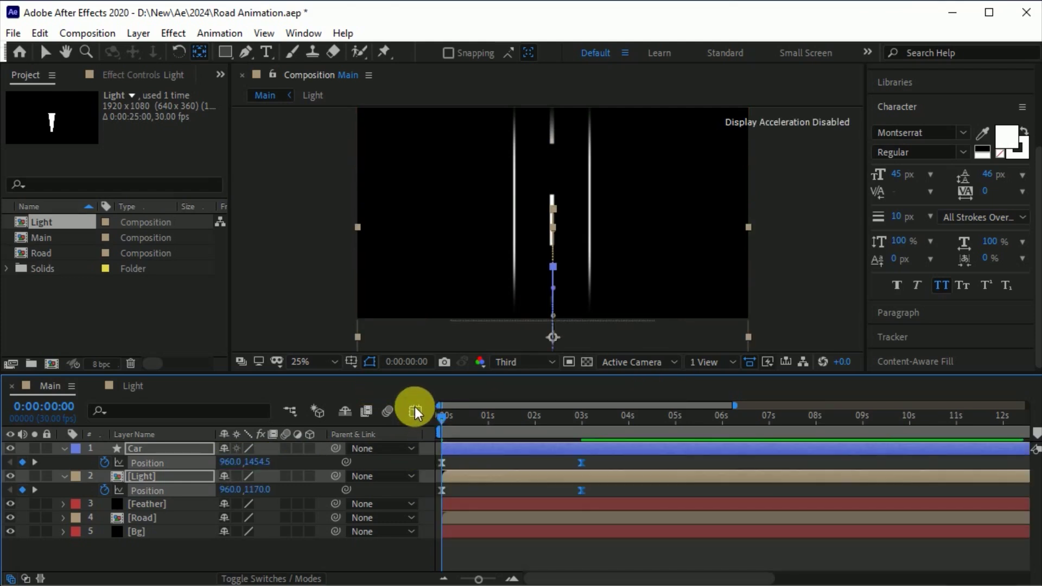
{"action": "key", "text": "space"}
{"action": "key", "text": "space"}
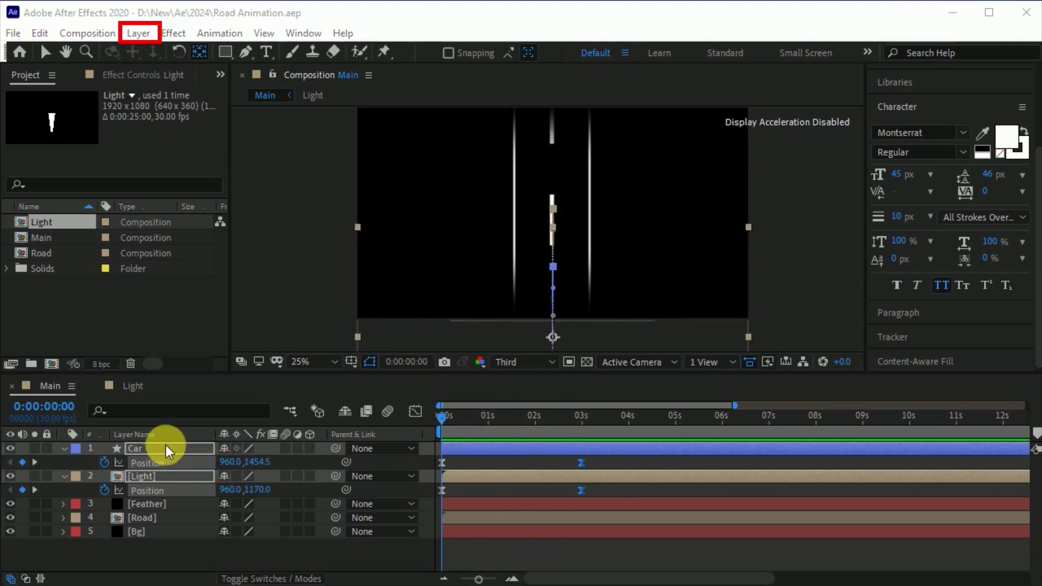
Step: Pre-compose Car and Light into a new 'Car Run' composition, moving all attributes into it
{"action": "left_click", "coordinate": [139, 33]}
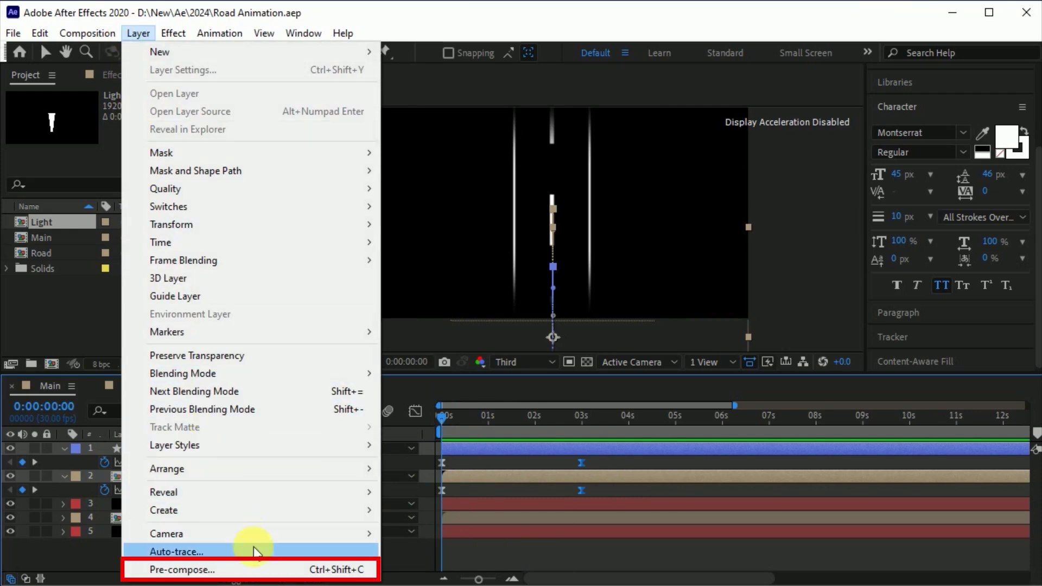
{"action": "left_click", "coordinate": [255, 569]}
{"action": "type", "text": "Car Run"}
{"action": "left_click", "coordinate": [384, 418]}
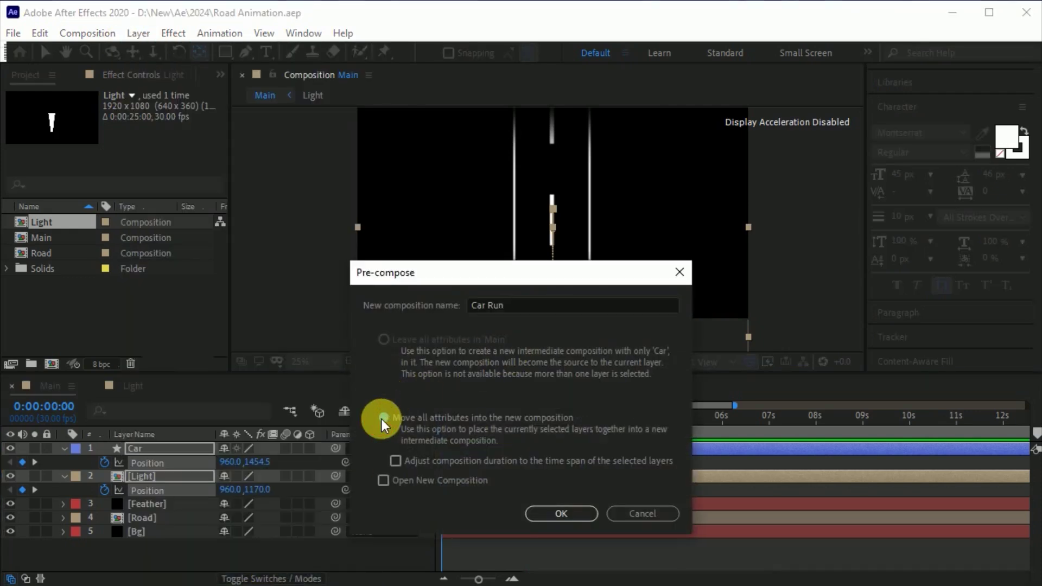
{"action": "left_click", "coordinate": [542, 514]}
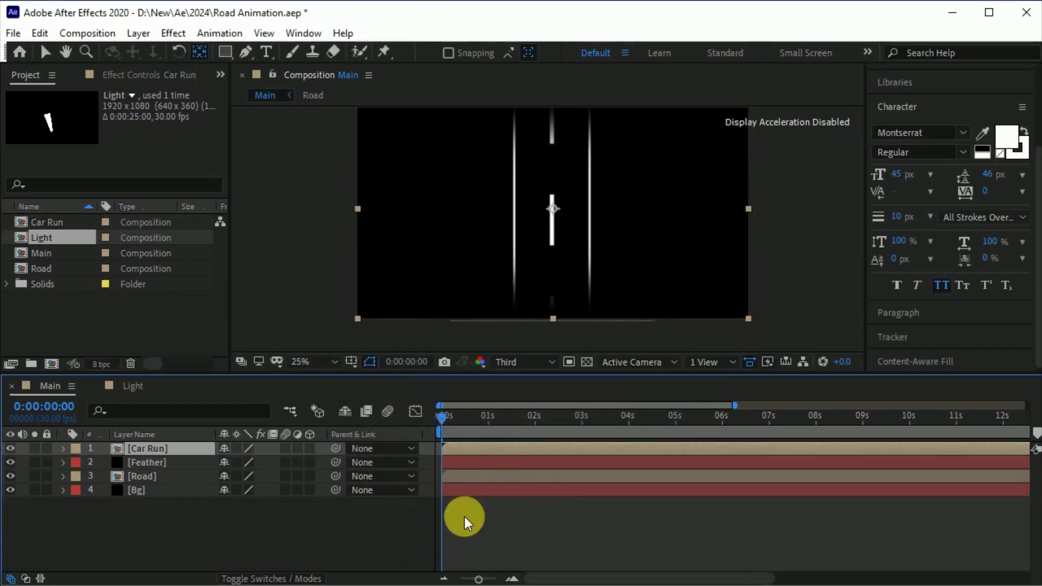
Step: Add a 'keep moving' text layer and centre it on the road
{"action": "left_click", "coordinate": [266, 51]}
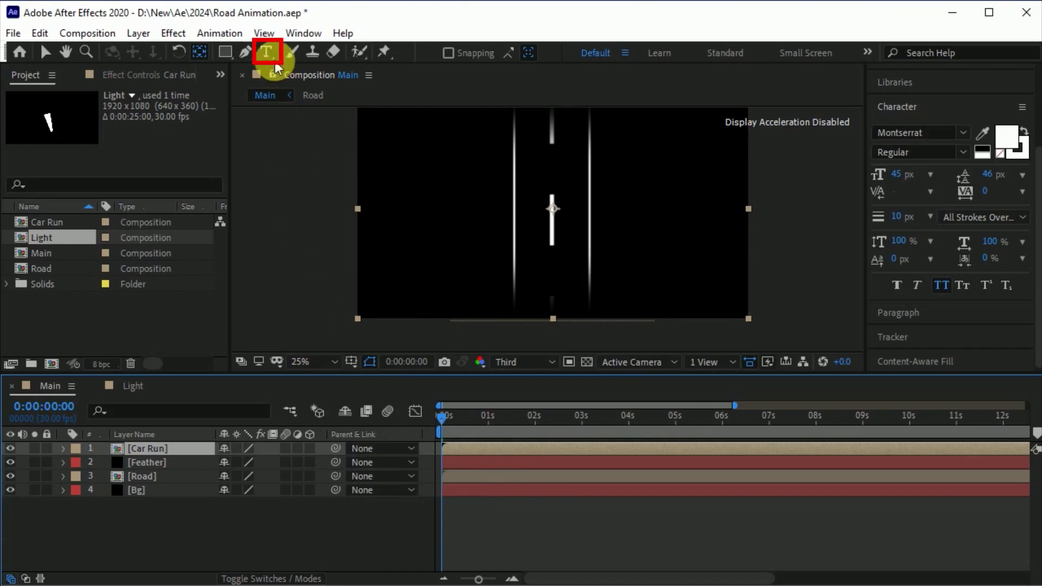
{"action": "left_click", "coordinate": [538, 162]}
{"action": "type", "text": "keep moving"}
{"action": "left_click", "coordinate": [45, 52]}
{"action": "left_click_drag", "start_coordinate": [548, 166], "coordinate": [561, 167]}
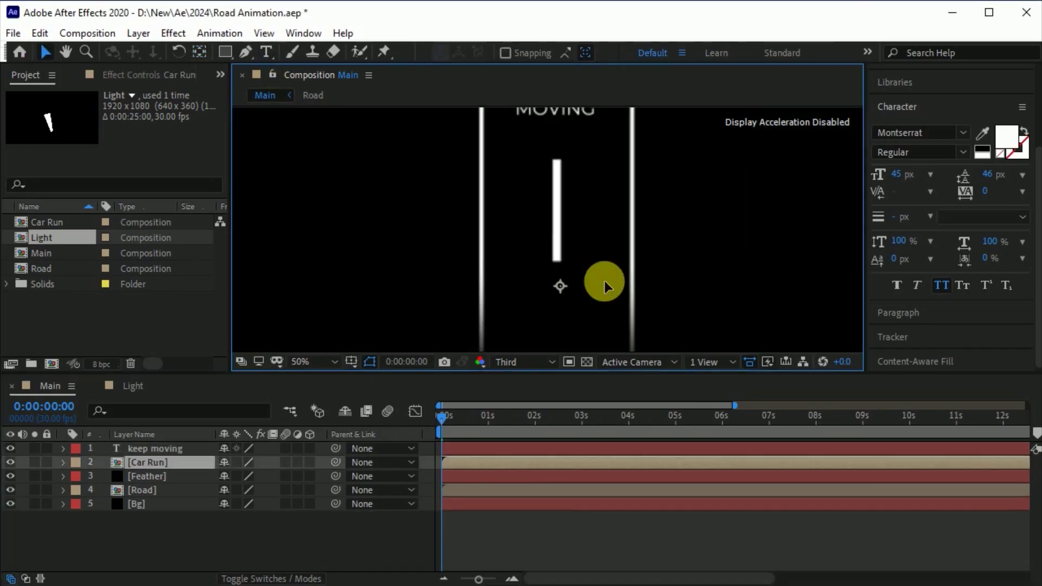
{"action": "scroll", "coordinate": [601, 255], "scroll_direction": "up", "scroll_amount": 5}
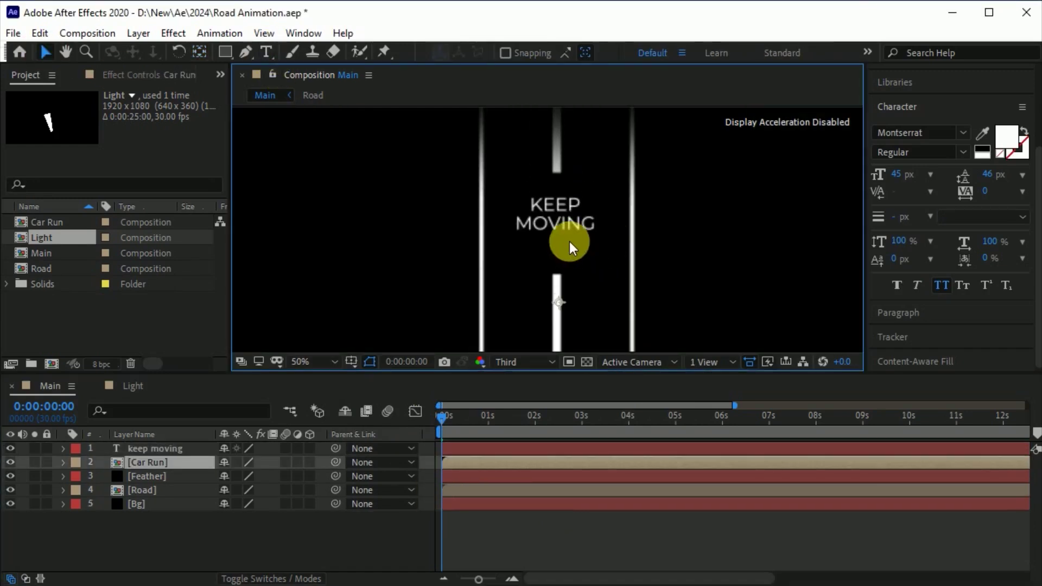
Step: Draw an inverted rectangle mask around KEEP MOVING and keyframe its Mask Path at 0s
{"action": "left_click", "coordinate": [163, 449]}
{"action": "left_click", "coordinate": [225, 52]}
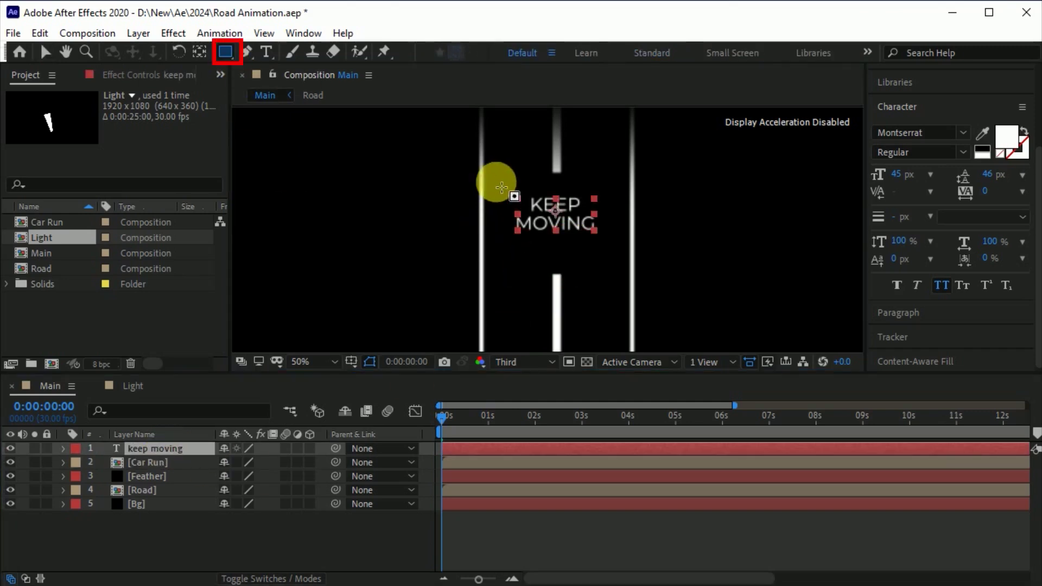
{"action": "left_click_drag", "start_coordinate": [493, 180], "coordinate": [620, 241]}
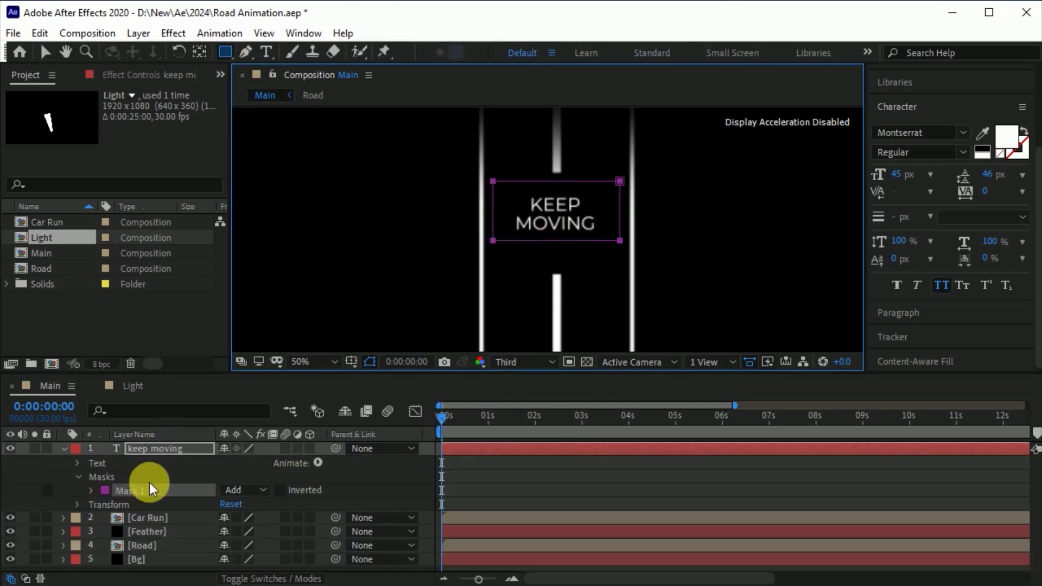
{"action": "left_click", "coordinate": [90, 491]}
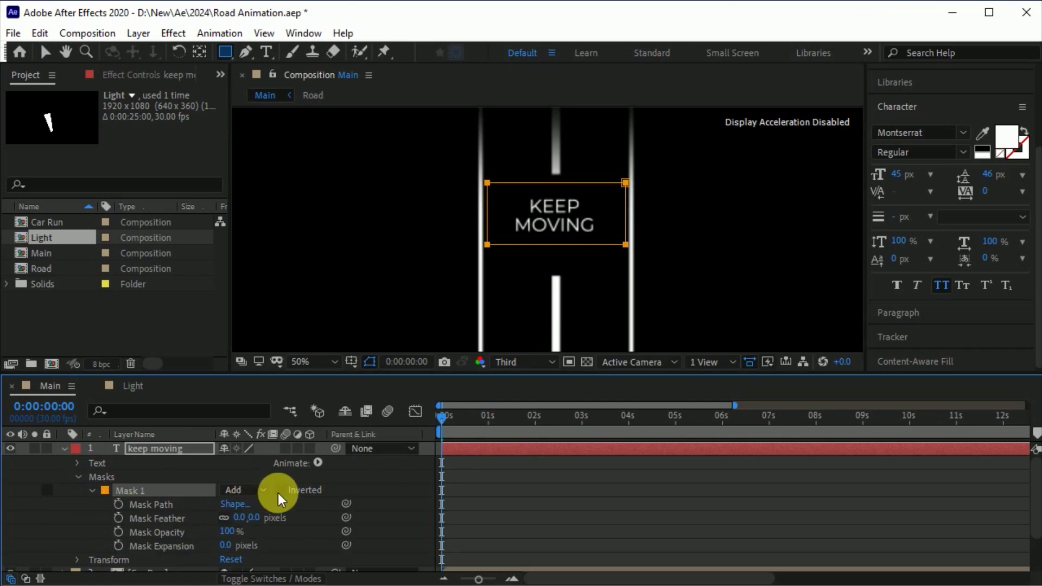
{"action": "left_click", "coordinate": [280, 490]}
{"action": "left_click", "coordinate": [118, 505]}
Step: Move the mask up at 2s to reveal the text and down at 3s to hide it, then preview
{"action": "left_click_drag", "start_coordinate": [444, 414], "coordinate": [535, 419]}
{"action": "left_click", "coordinate": [46, 55]}
{"action": "left_click_drag", "start_coordinate": [488, 244], "coordinate": [491, 185]}
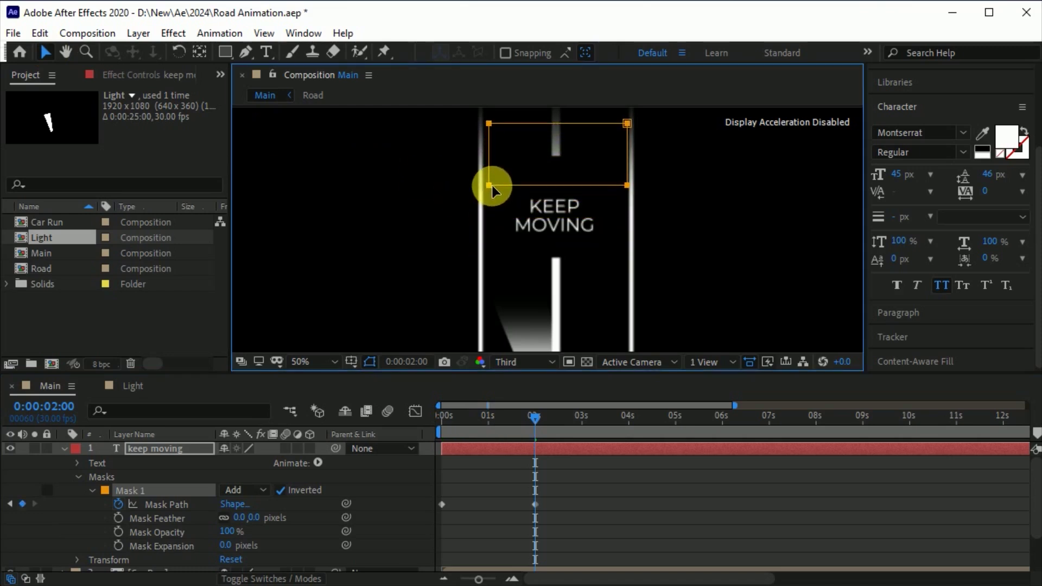
{"action": "left_click_drag", "start_coordinate": [552, 418], "coordinate": [581, 421]}
{"action": "left_click_drag", "start_coordinate": [623, 189], "coordinate": [623, 242]}
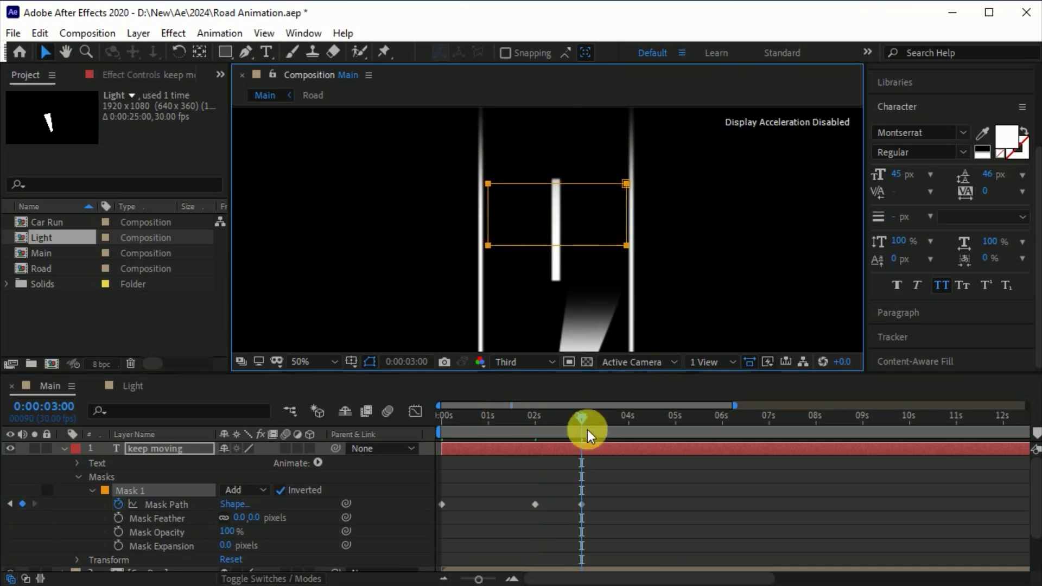
{"action": "key", "text": "Home"}
{"action": "key", "text": "space"}
{"action": "key", "text": "space"}
Step: Apply Easy Ease to the mask keyframes and trim the text layer's out point
{"action": "left_click_drag", "start_coordinate": [667, 485], "coordinate": [437, 522]}
{"action": "key", "text": "Home"}
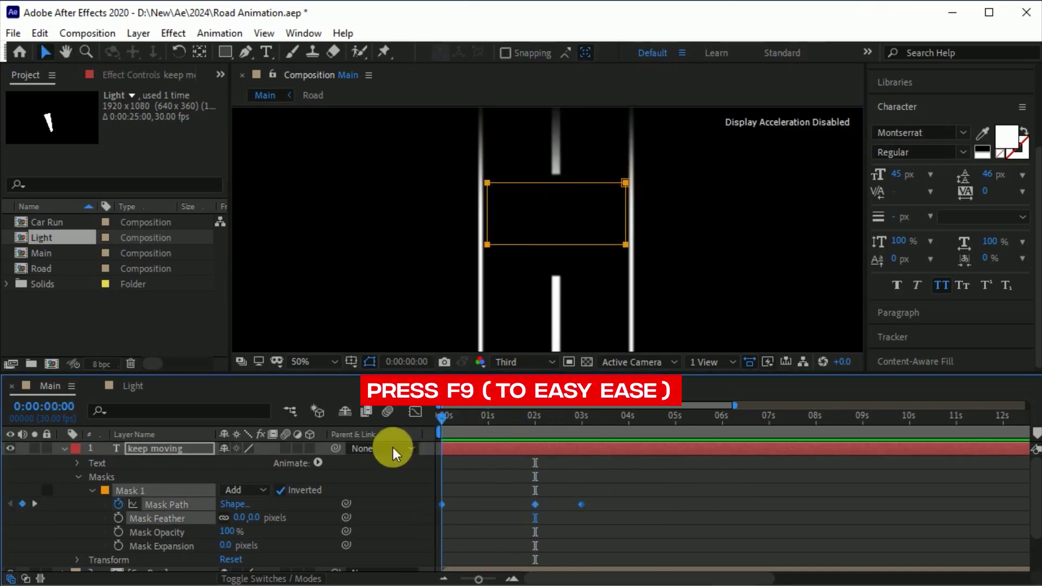
{"action": "key", "text": "F9"}
{"action": "scroll", "coordinate": [574, 213], "scroll_direction": "down", "scroll_amount": 2}
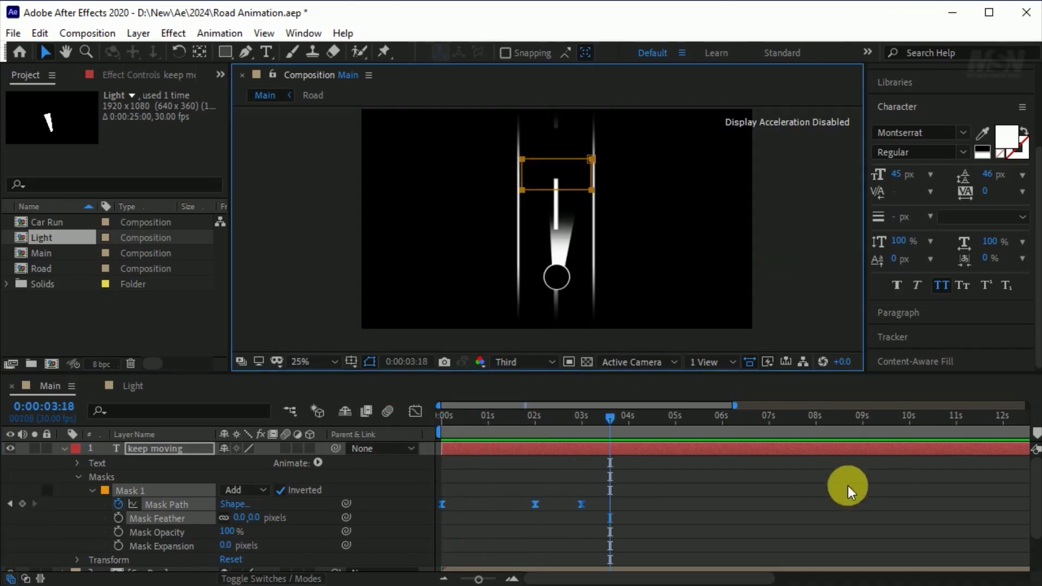
{"action": "left_click_drag", "start_coordinate": [478, 579], "coordinate": [460, 579]}
{"action": "left_click_drag", "start_coordinate": [1006, 449], "coordinate": [529, 448]}
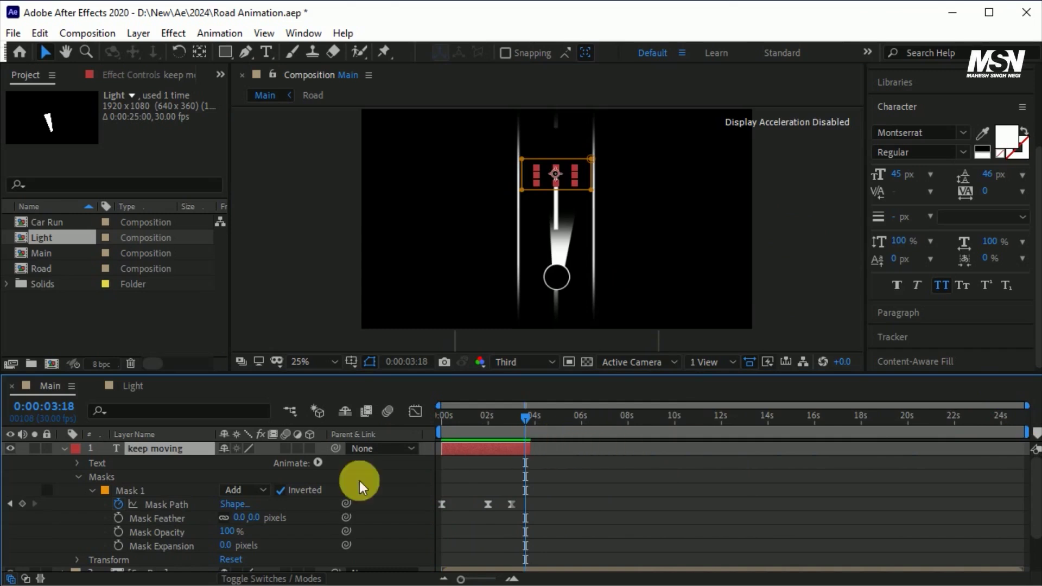
Step: Slide the KEEP MOVING layer to start around 3 seconds
{"action": "left_click", "coordinate": [64, 451]}
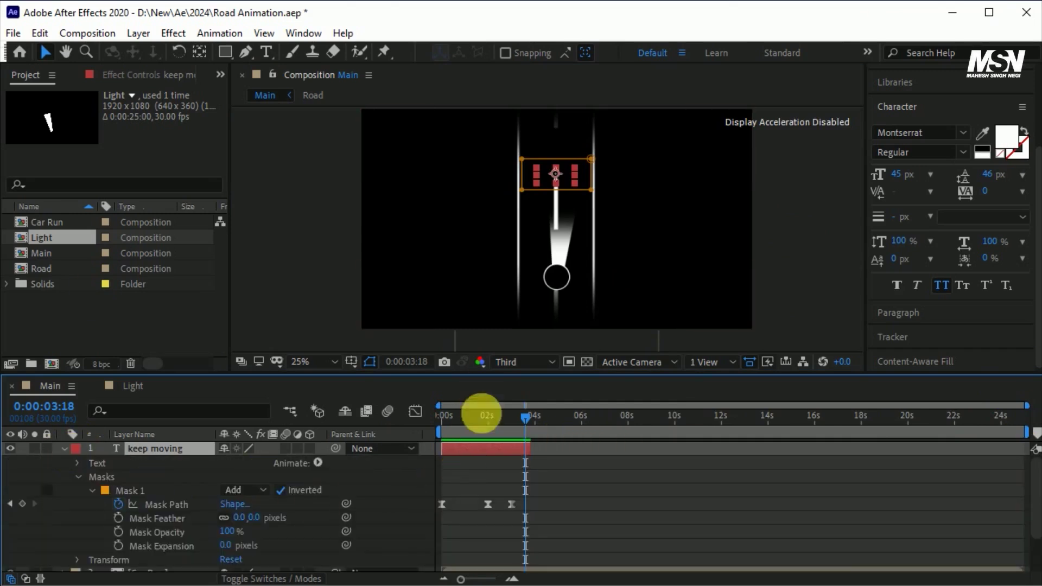
{"action": "left_click_drag", "start_coordinate": [477, 429], "coordinate": [565, 447]}
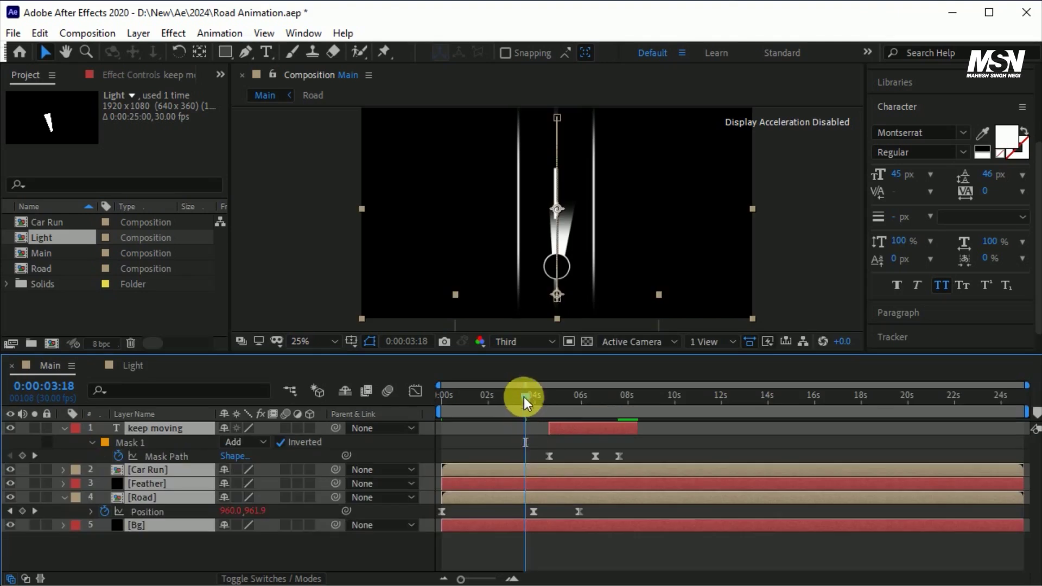
{"action": "left_click_drag", "start_coordinate": [523, 396], "coordinate": [558, 415]}
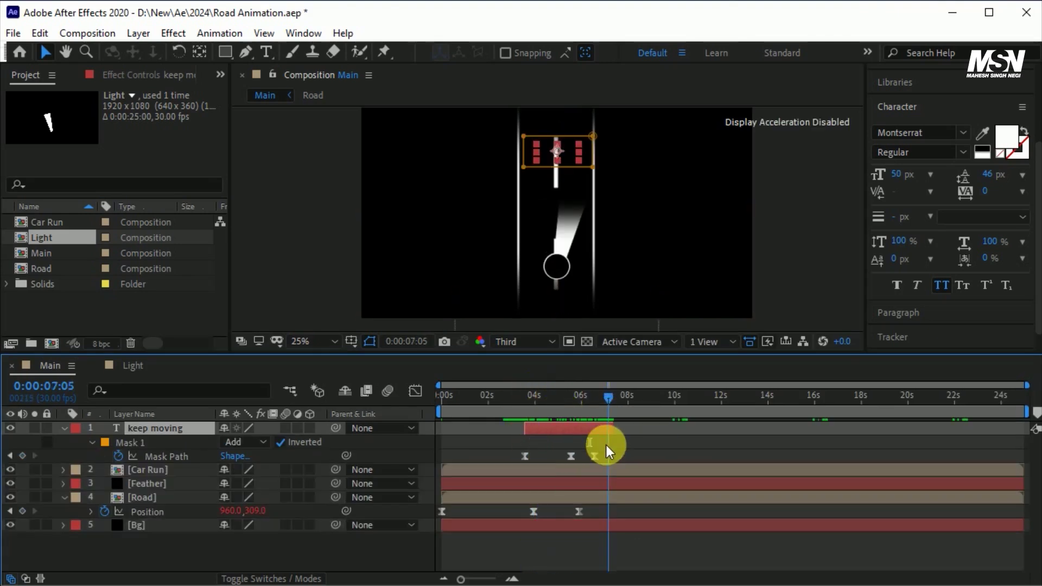
Step: Duplicate the caption, move the copy to about 9 seconds, retype it 'don't look back', and paste the mask keyframes
{"action": "left_click", "coordinate": [461, 501]}
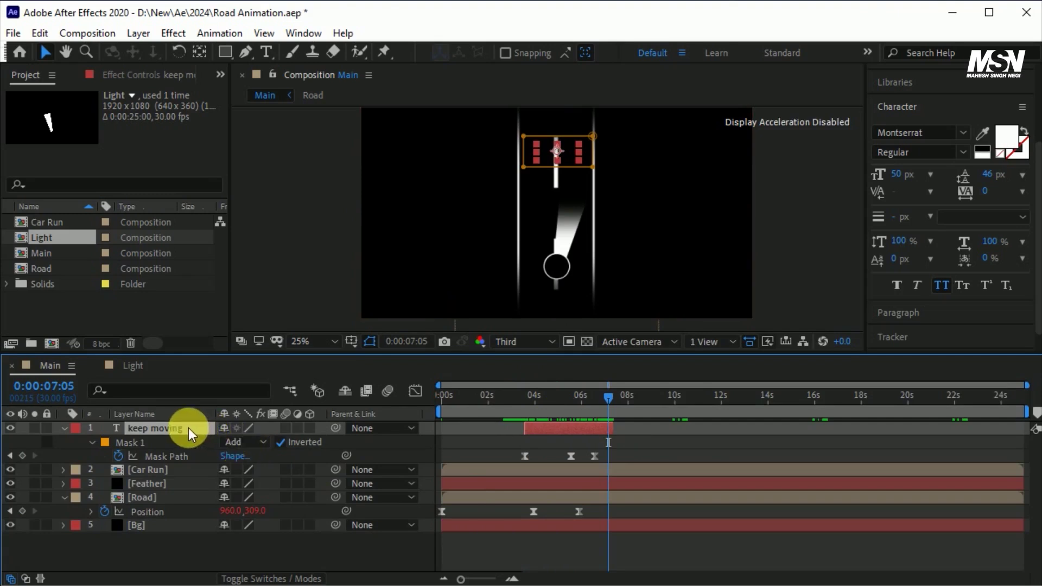
{"action": "key", "text": "ctrl+d"}
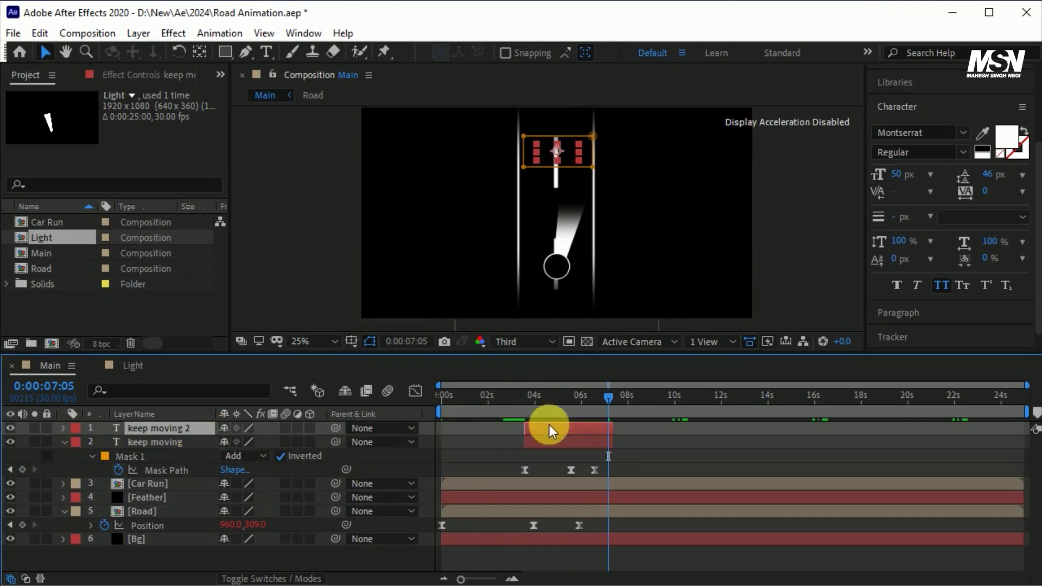
{"action": "left_click_drag", "start_coordinate": [550, 424], "coordinate": [672, 431]}
{"action": "left_click_drag", "start_coordinate": [608, 392], "coordinate": [703, 420]}
{"action": "left_click", "coordinate": [269, 52]}
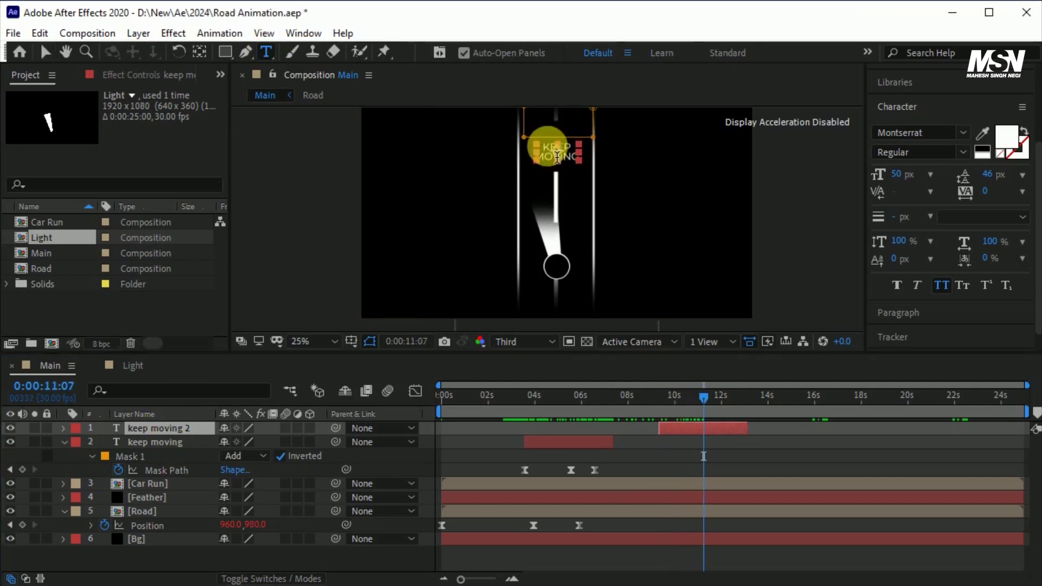
{"action": "left_click_drag", "start_coordinate": [546, 145], "coordinate": [578, 156]}
{"action": "type", "text": "don't look back"}
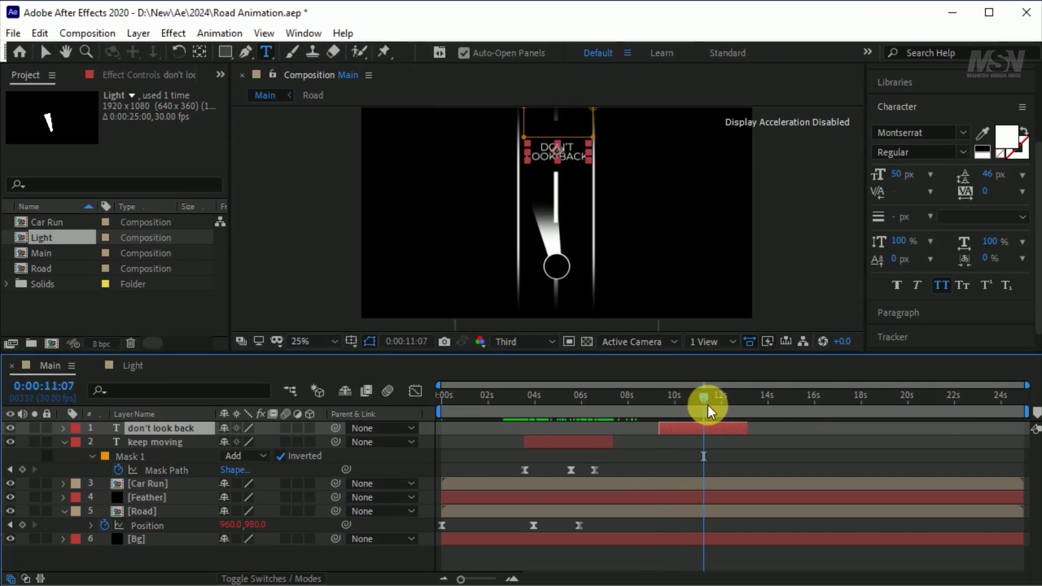
{"action": "left_click_drag", "start_coordinate": [708, 405], "coordinate": [733, 404]}
{"action": "key", "text": "ctrl+v"}
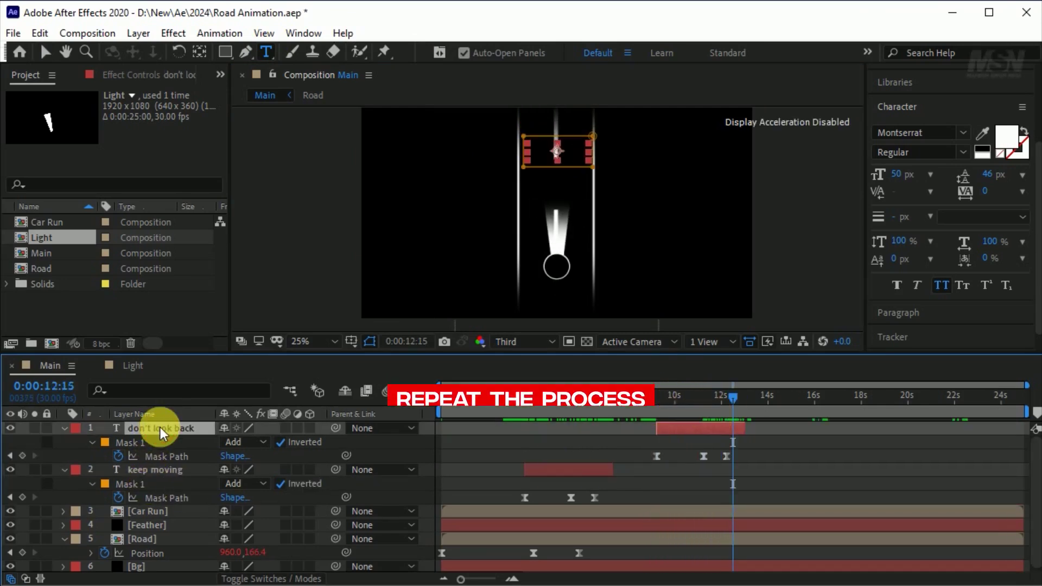
Step: Duplicate the don't look back caption, move it to about 15s, and retype it 'until you get success'
{"action": "key", "text": "ctrl+d"}
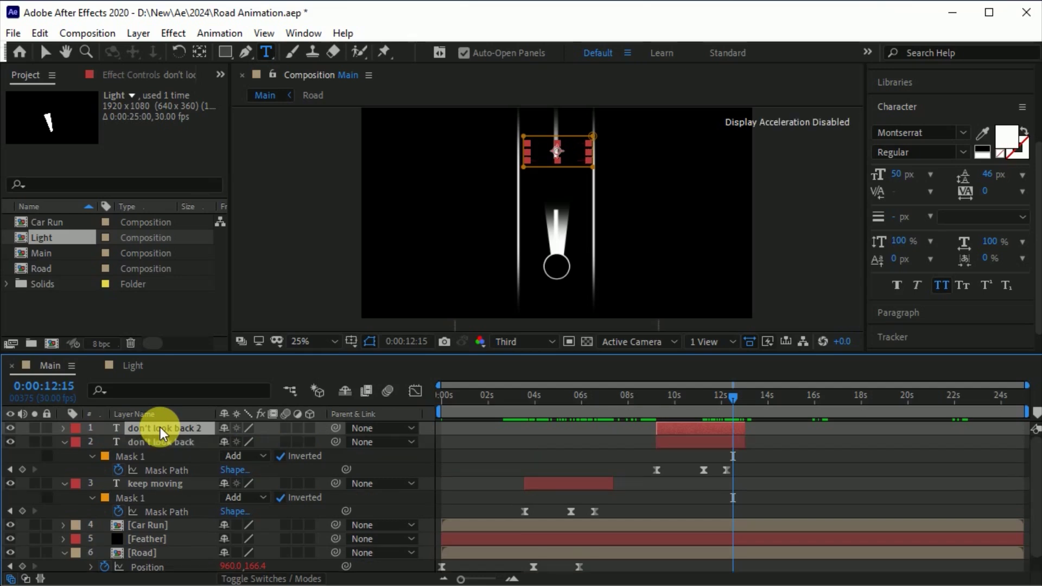
{"action": "left_click_drag", "start_coordinate": [708, 429], "coordinate": [828, 433]}
{"action": "left_click_drag", "start_coordinate": [734, 400], "coordinate": [838, 421]}
{"action": "left_click", "coordinate": [266, 53]}
{"action": "left_click_drag", "start_coordinate": [539, 146], "coordinate": [593, 167]}
{"action": "type", "text": "until you get success"}
{"action": "left_click", "coordinate": [47, 53]}
Step: Nudge the UNTIL YOU GET SUCCESS caption slightly earlier and check its mask path keyframes
{"action": "left_click_drag", "start_coordinate": [838, 399], "coordinate": [804, 402]}
{"action": "left_click_drag", "start_coordinate": [814, 429], "coordinate": [809, 428]}
{"action": "key", "text": "u"}
{"action": "left_click_drag", "start_coordinate": [804, 399], "coordinate": [920, 402]}
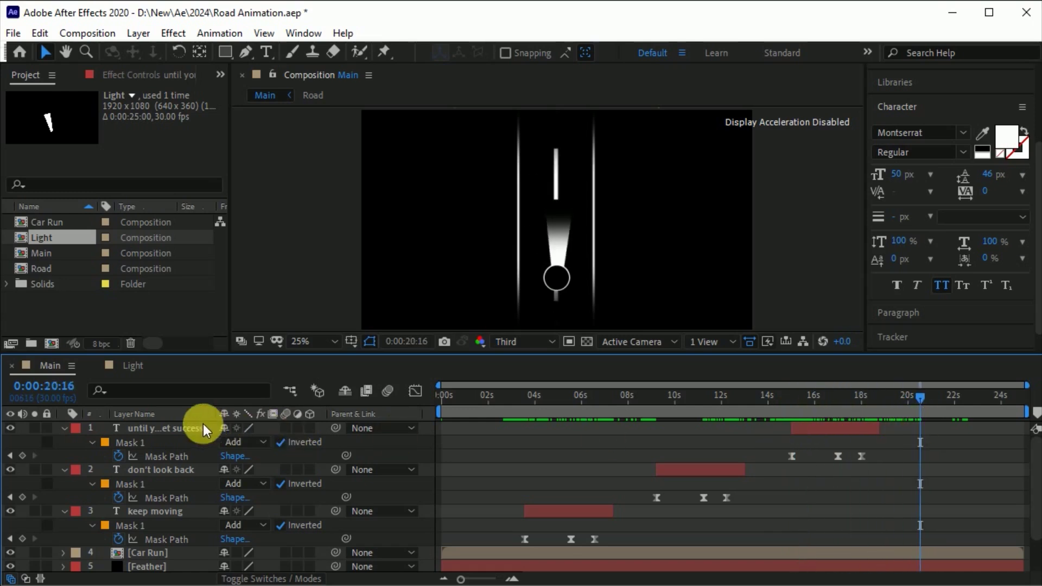
{"action": "left_click", "coordinate": [186, 425]}
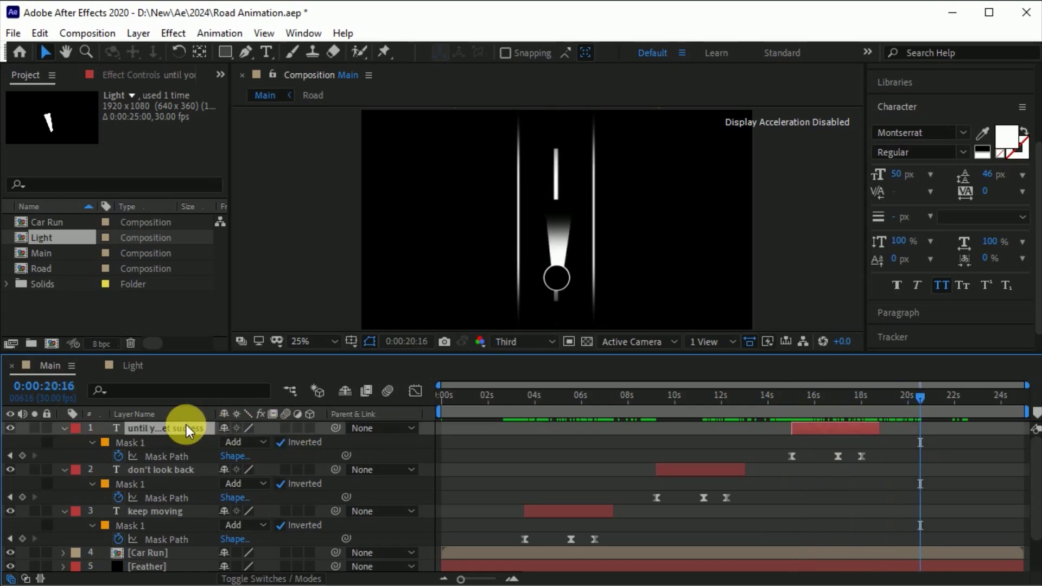
Step: Duplicate that caption, move the copy to about 20s, and retype it as THE END
{"action": "key", "text": "ctrl+d"}
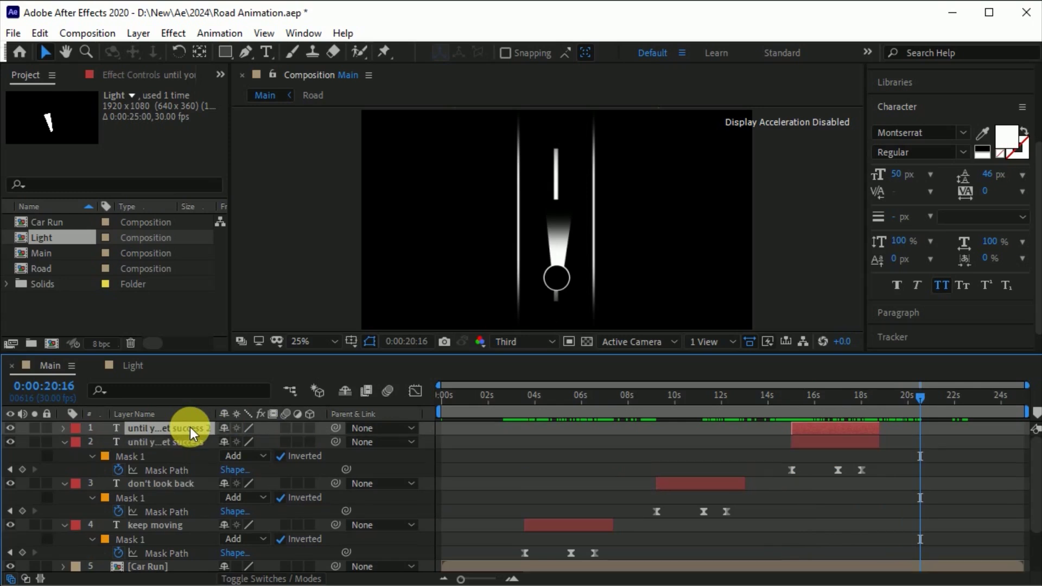
{"action": "left_click_drag", "start_coordinate": [821, 429], "coordinate": [946, 431]}
{"action": "key", "text": "u"}
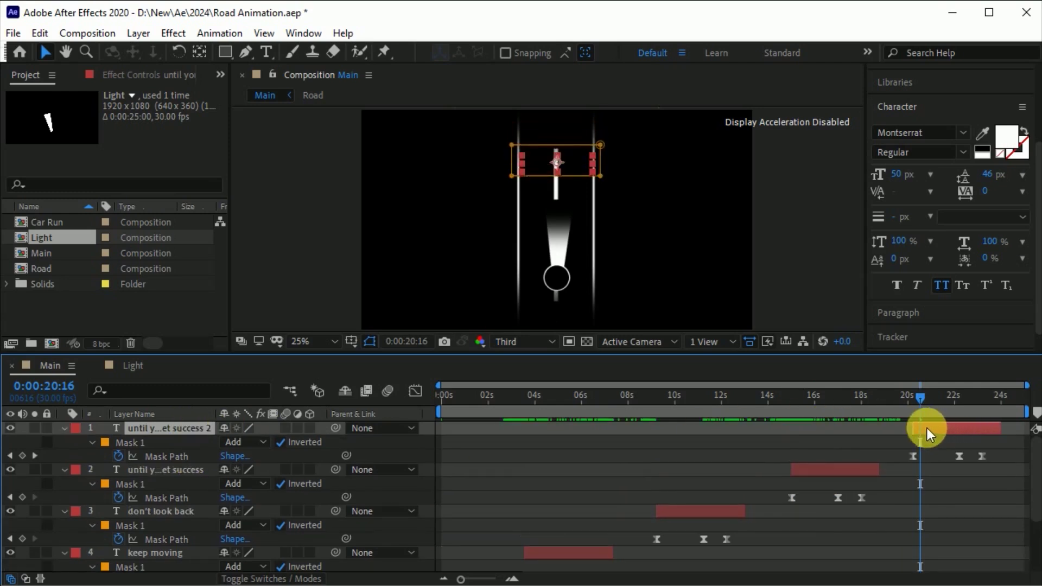
{"action": "left_click_drag", "start_coordinate": [916, 399], "coordinate": [970, 400]}
{"action": "left_click", "coordinate": [266, 52]}
{"action": "left_click_drag", "start_coordinate": [531, 146], "coordinate": [600, 175]}
{"action": "type", "text": "the"}
{"action": "left_click", "coordinate": [45, 52]}
Step: Check THE END caption's timing and select all four caption layers
{"action": "left_click", "coordinate": [936, 504]}
{"action": "left_click_drag", "start_coordinate": [969, 399], "coordinate": [1000, 414]}
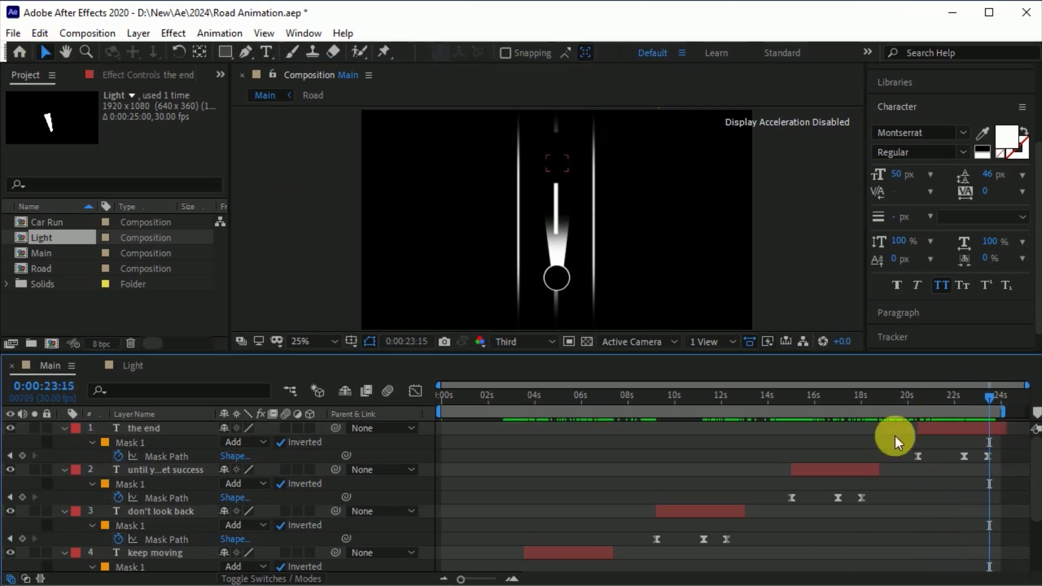
{"action": "left_click", "coordinate": [184, 431]}
{"action": "key", "text": "ctrl+a"}
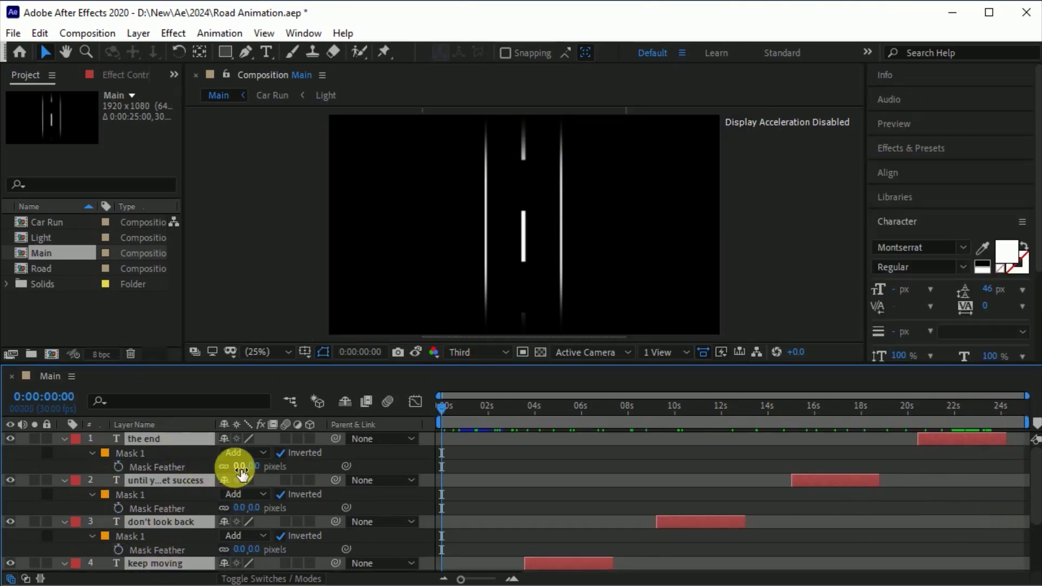
Step: Set Mask Feather to 25 on the until you get success, don't look back and keep moving masks
{"action": "left_click", "coordinate": [552, 415]}
{"action": "scroll", "coordinate": [551, 442], "scroll_direction": "down", "scroll_amount": 2}
{"action": "scroll", "coordinate": [488, 249], "scroll_direction": "up", "scroll_amount": 2}
{"action": "left_click", "coordinate": [239, 466]}
{"action": "type", "text": "25"}
{"action": "left_click", "coordinate": [242, 508]}
{"action": "type", "text": "25"}
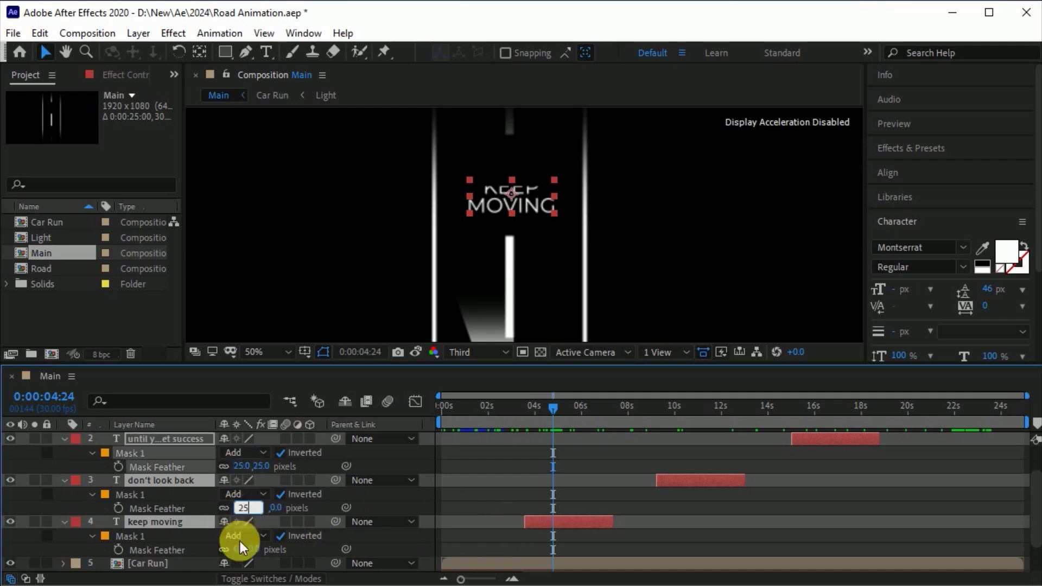
{"action": "left_click", "coordinate": [241, 549]}
{"action": "type", "text": "2"}
{"action": "type", "text": "5"}
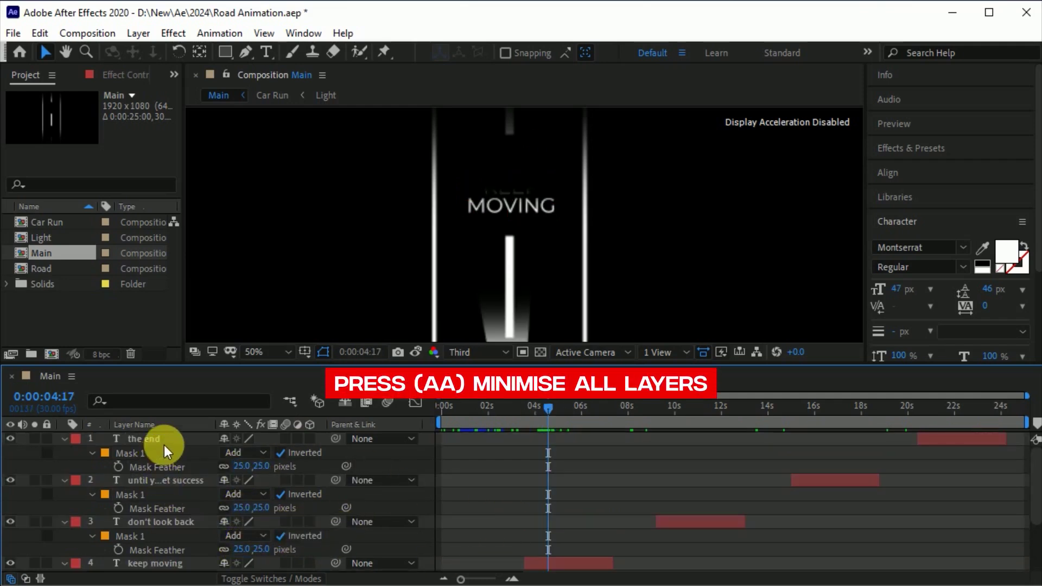
Step: Select all four caption layers and collapse their open properties
{"action": "left_click", "coordinate": [165, 441]}
{"action": "key", "text": "ctrl+a"}
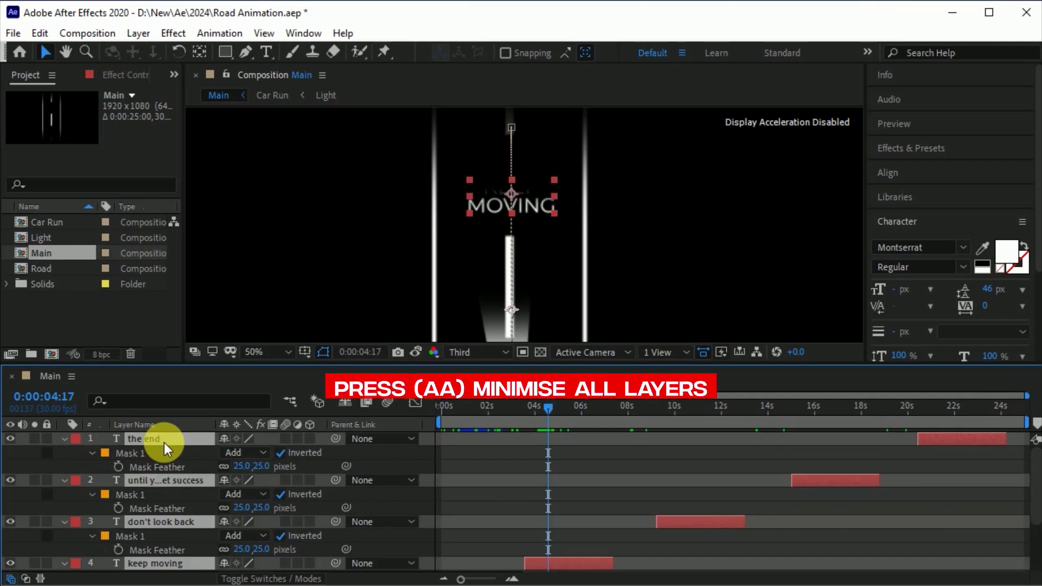
{"action": "key", "text": "a"}
{"action": "key", "text": "a"}
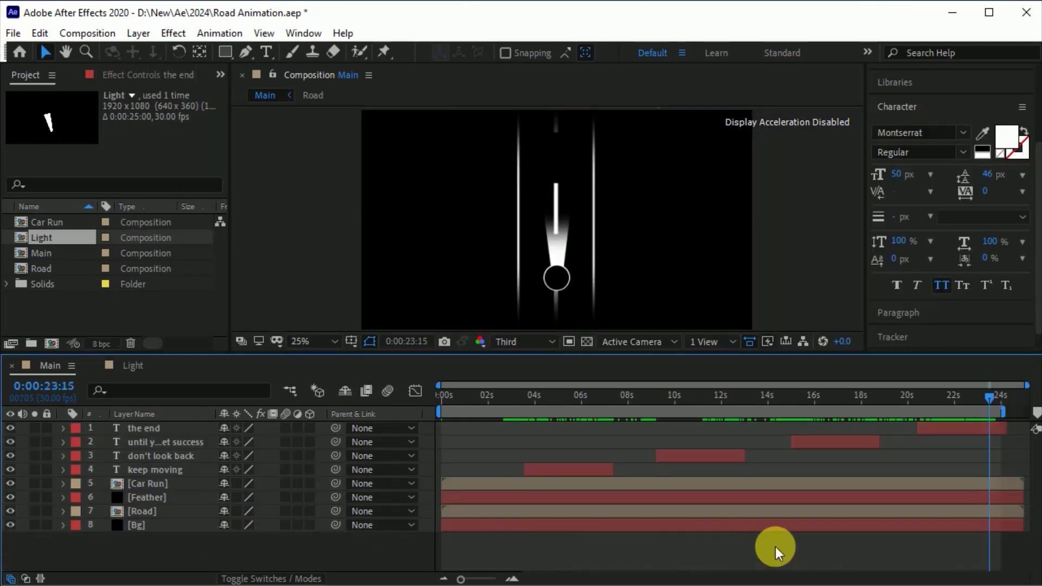